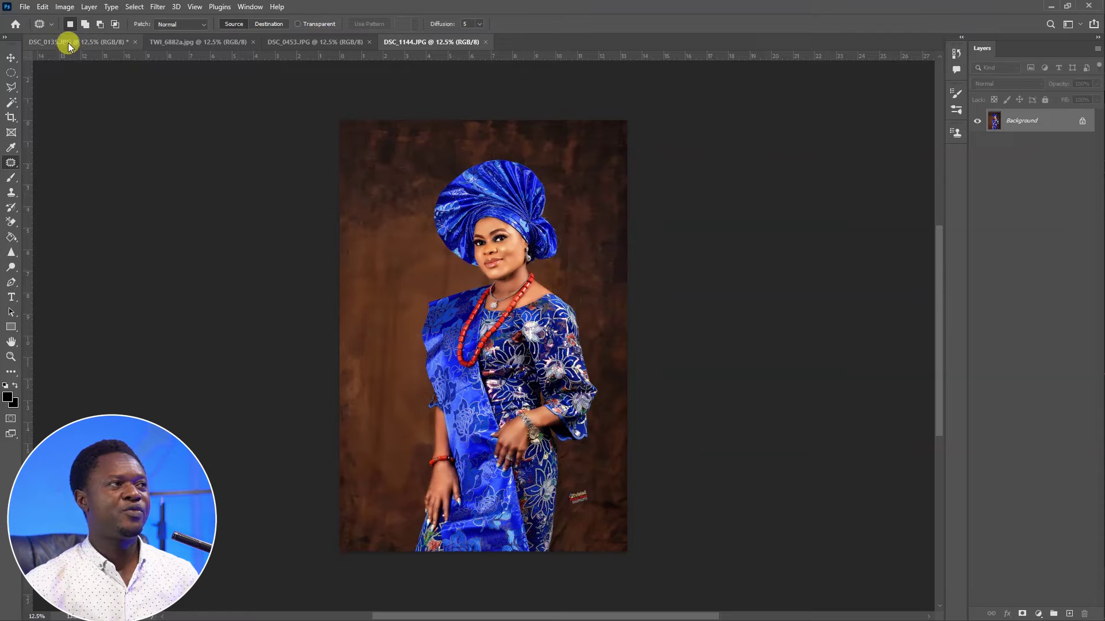
Switch to the DSC_0135.JPG tab to show the red-dress portrait.
{"action": "left_click", "coordinate": [68, 42]}
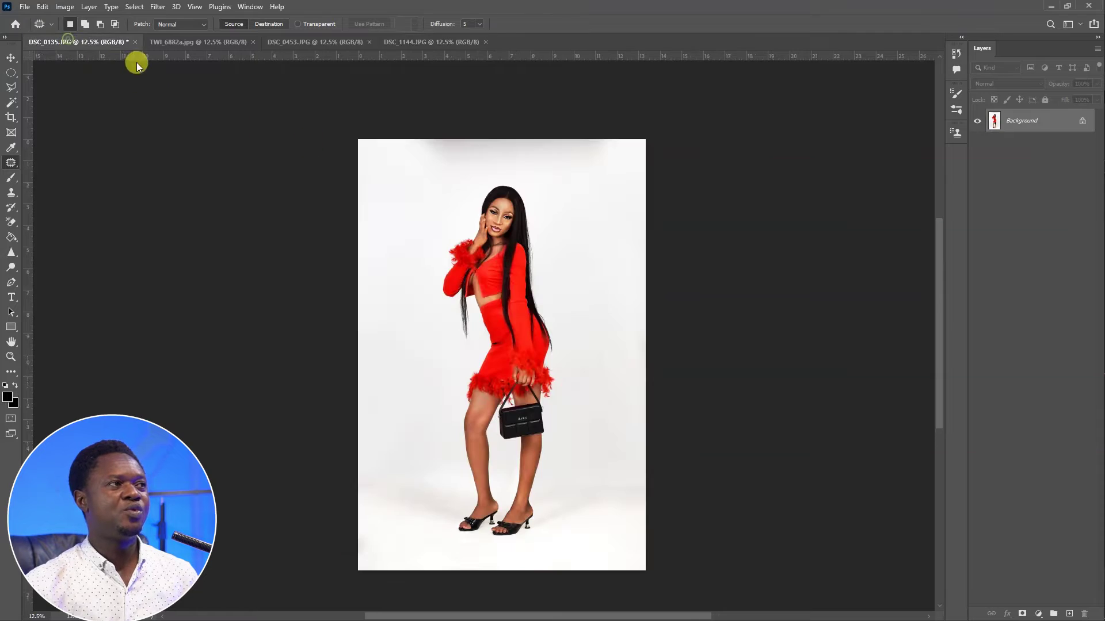
Bring the twistedcreative 1 mandala into the red-dress photo as a new layer.
{"action": "left_click", "coordinate": [178, 46]}
{"action": "left_click", "coordinate": [305, 43]}
{"action": "left_click", "coordinate": [423, 43]}
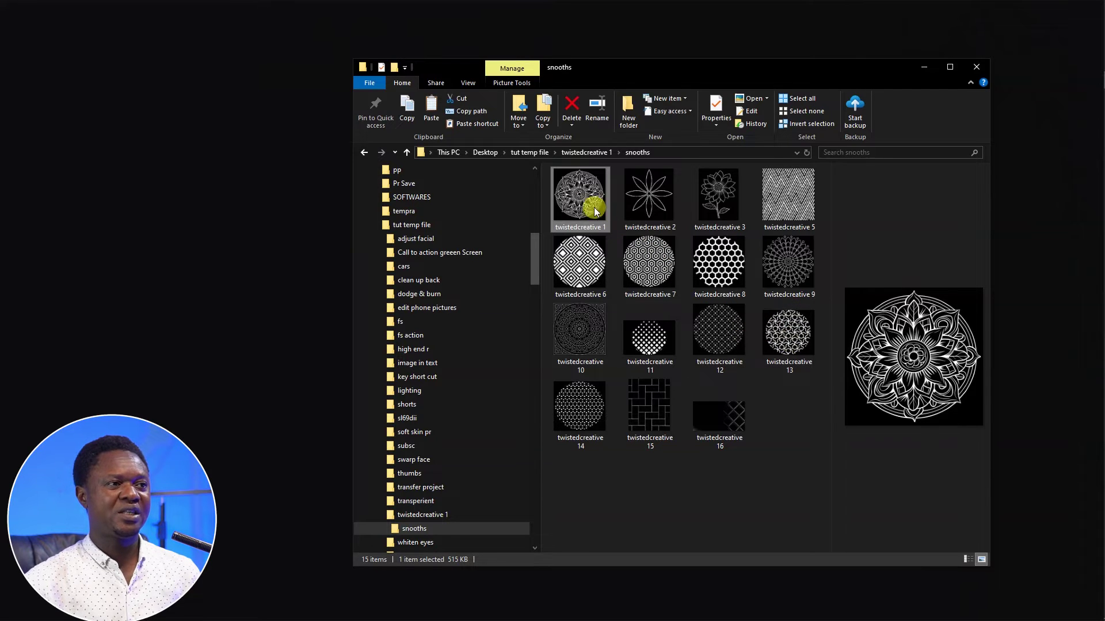
{"action": "left_click_drag", "start_coordinate": [594, 212], "coordinate": [661, 185]}
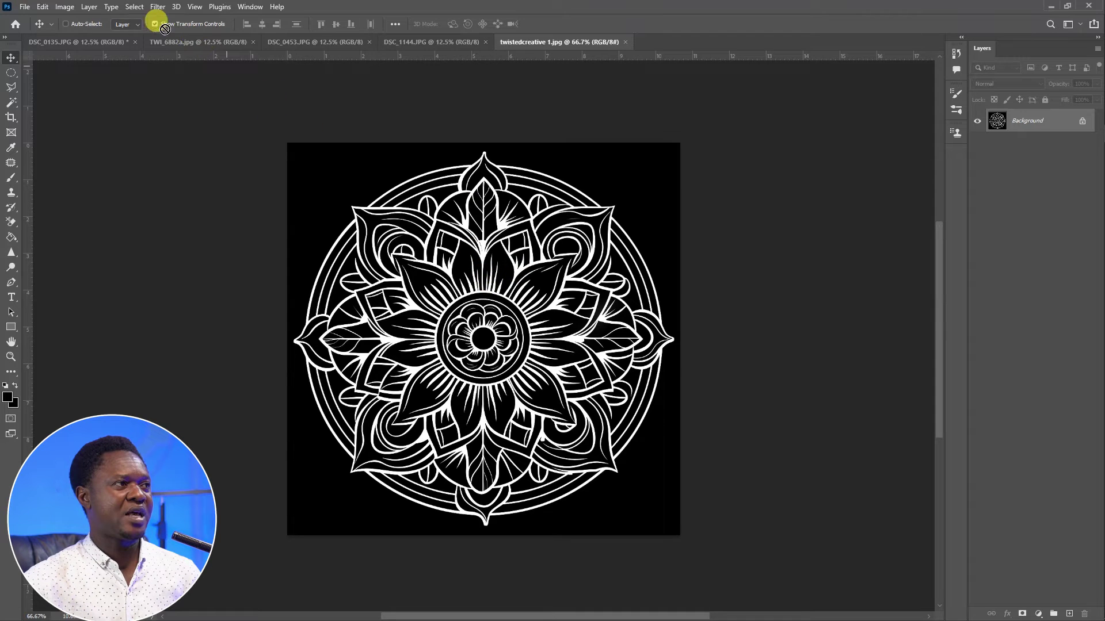
{"action": "left_click_drag", "start_coordinate": [115, 41], "coordinate": [510, 337]}
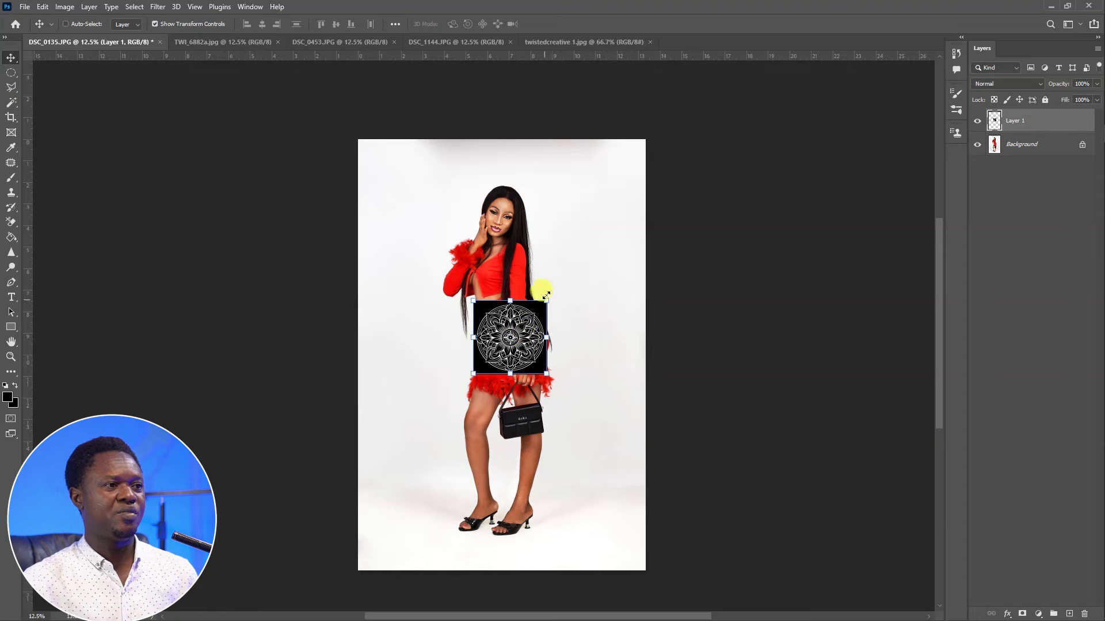
Scale the mandala to about 274% and centre it horizontally on the photo.
{"action": "left_click_drag", "start_coordinate": [546, 300], "coordinate": [626, 221]}
{"action": "left_click_drag", "start_coordinate": [471, 375], "coordinate": [426, 433]}
{"action": "left_click_drag", "start_coordinate": [532, 372], "coordinate": [504, 373]}
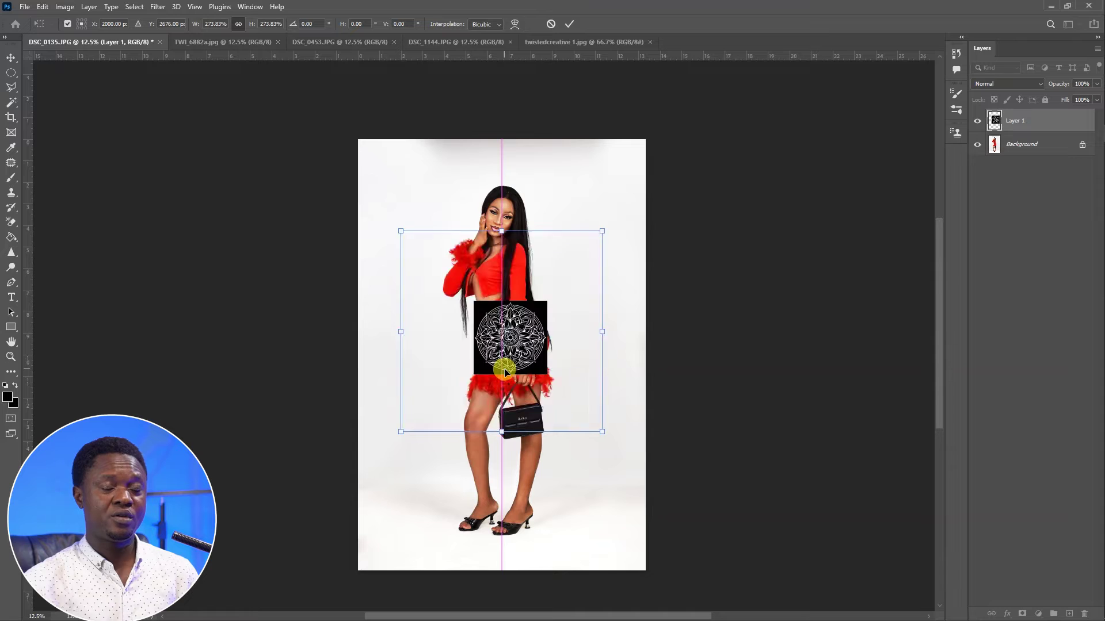
{"action": "key", "text": "Return"}
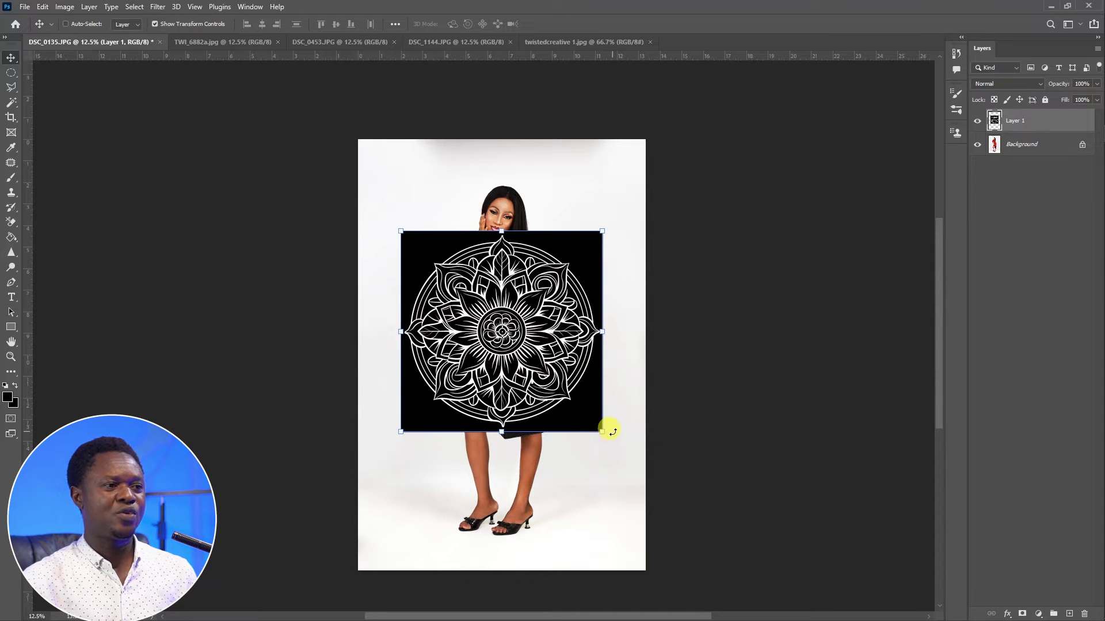
Distort the mandala by pulling its right corners inward over her body.
{"action": "key", "text": "ctrl"}
{"action": "left_click_drag", "start_coordinate": [602, 433], "coordinate": [592, 408]}
{"action": "left_click_drag", "start_coordinate": [602, 232], "coordinate": [593, 241]}
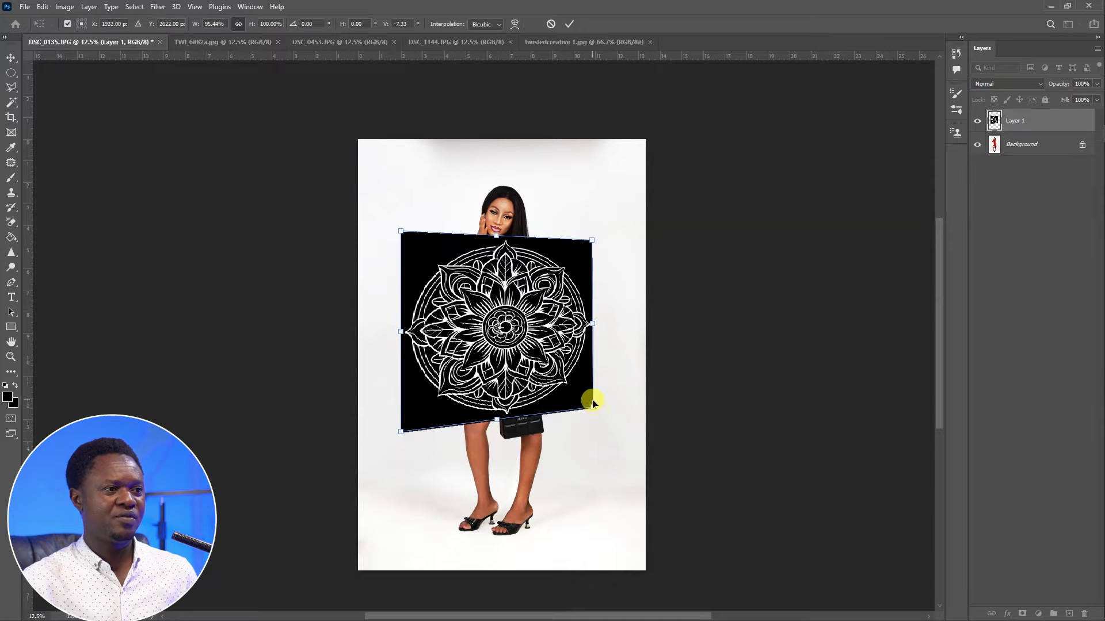
{"action": "left_click_drag", "start_coordinate": [592, 406], "coordinate": [589, 405]}
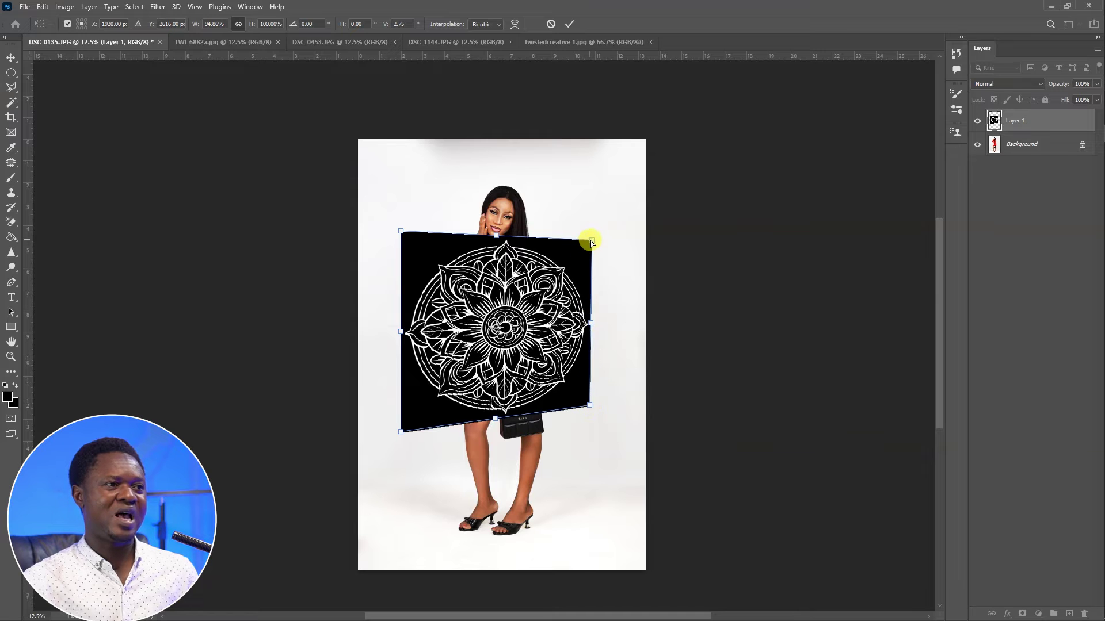
{"action": "left_click_drag", "start_coordinate": [591, 241], "coordinate": [587, 242]}
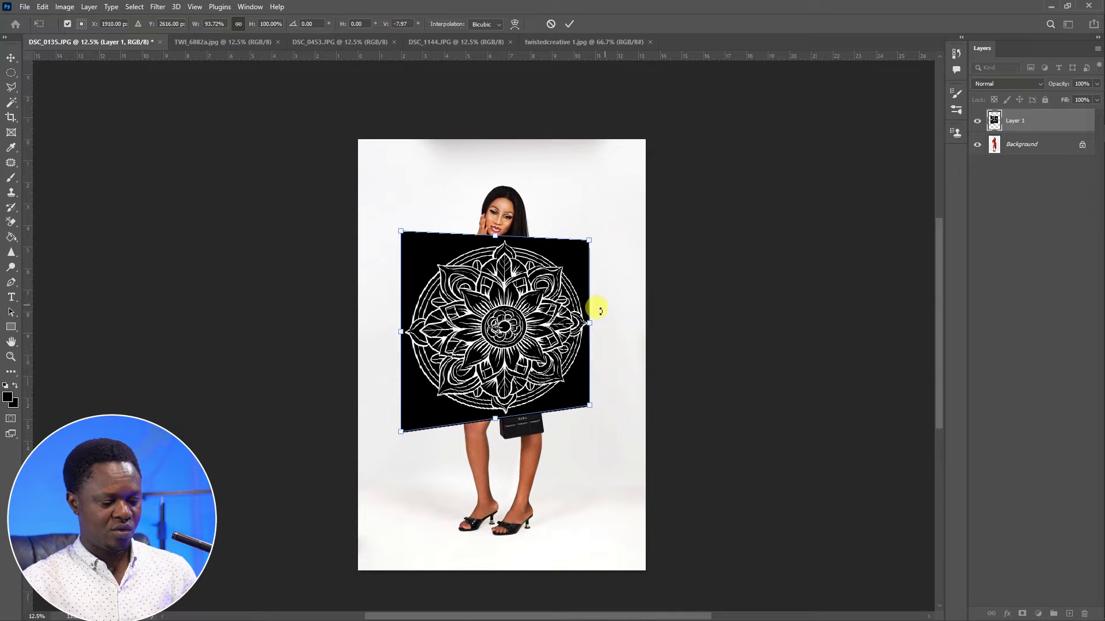
{"action": "key", "text": "Return"}
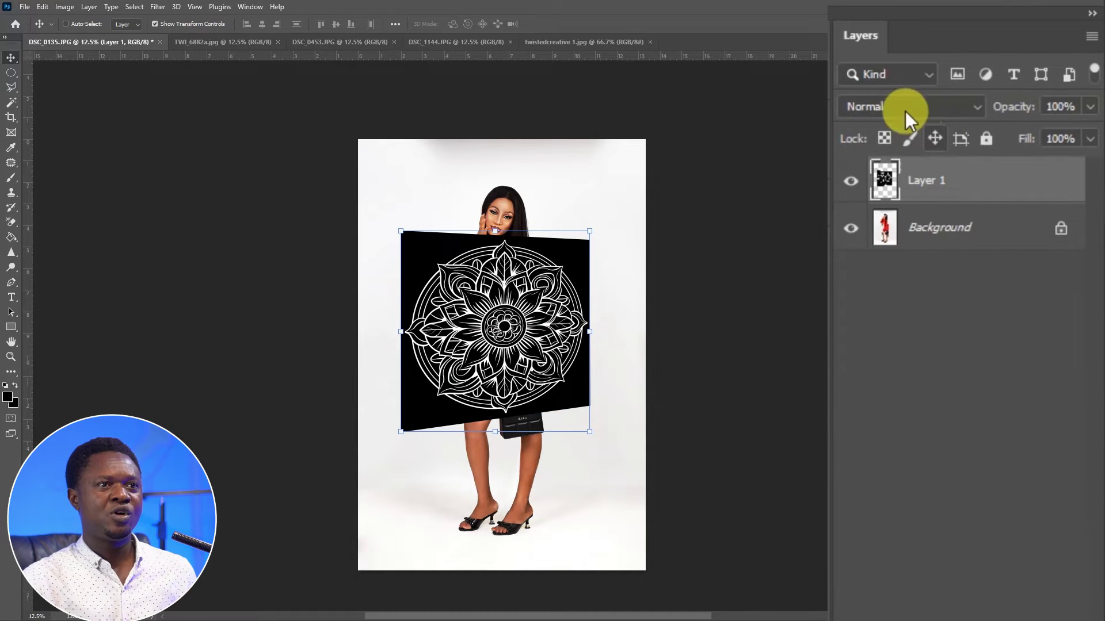
Set Layer 1's blend mode to Screen, then zoom in and target the Background layer.
{"action": "left_click", "coordinate": [906, 110]}
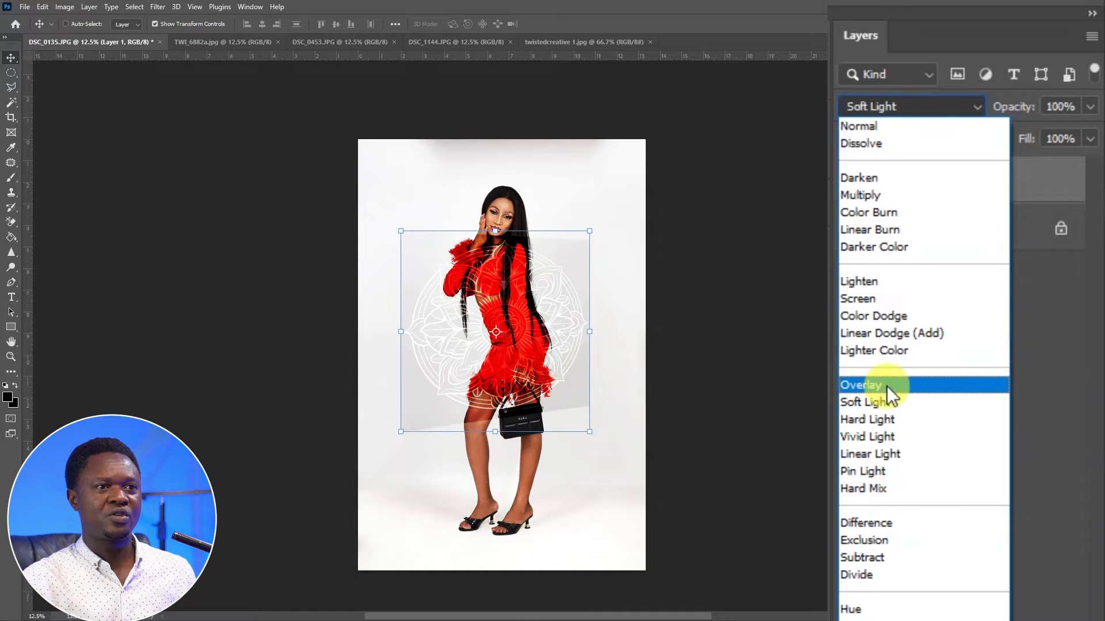
{"action": "left_click", "coordinate": [882, 298]}
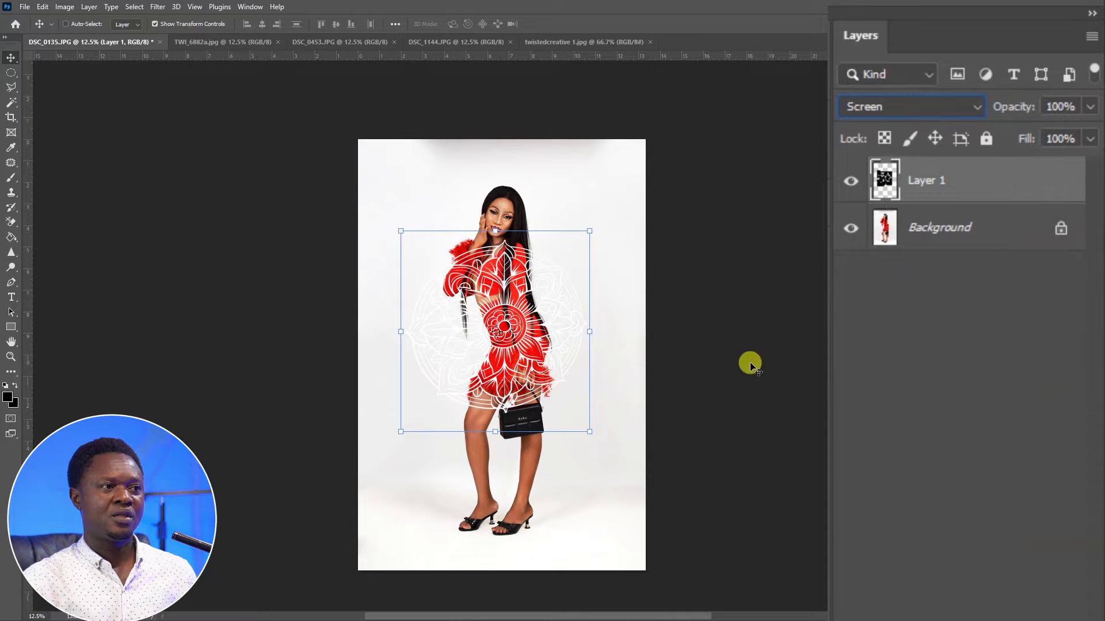
{"action": "key", "text": "ctrl+plus"}
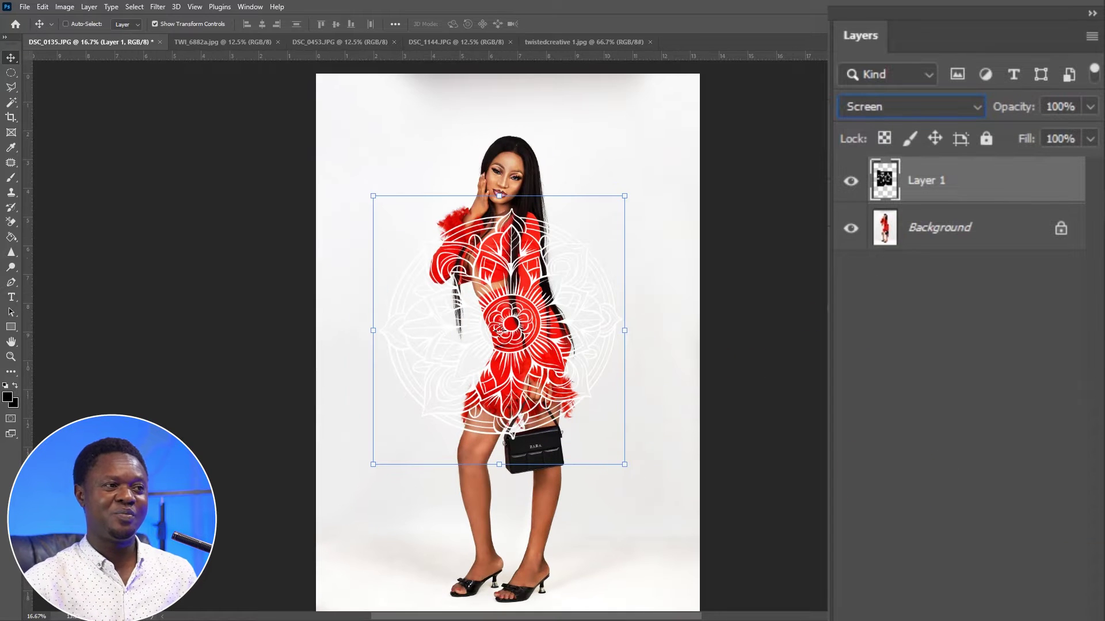
{"action": "key", "text": "alt+bracketleft"}
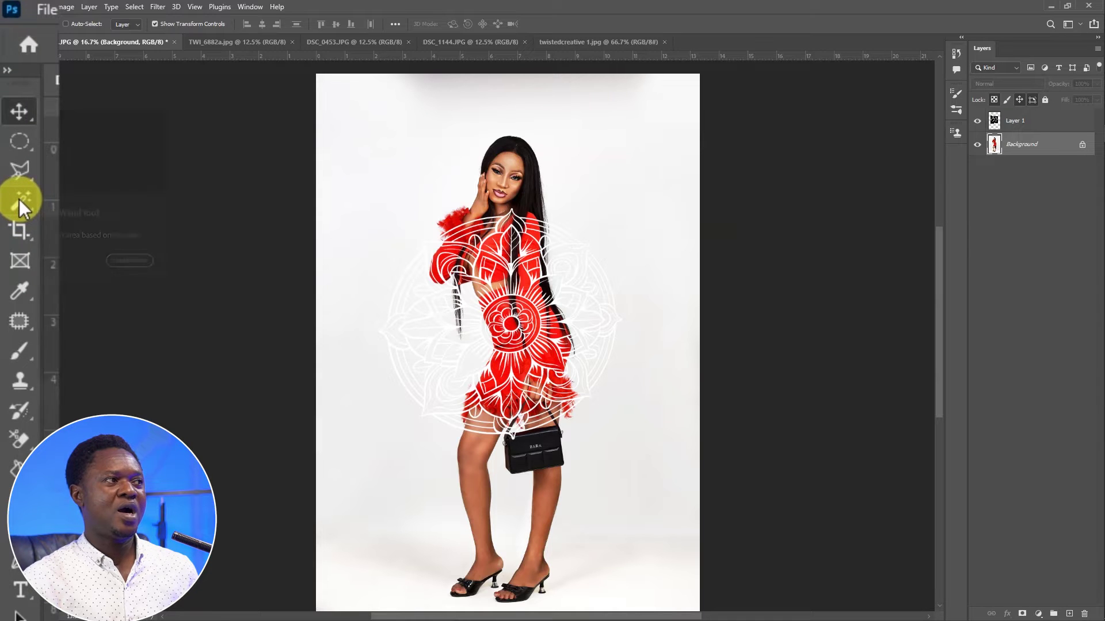
Select Subject on the woman, feather 2 px, and delete Layer 1's mandala lines over her.
{"action": "left_click", "coordinate": [15, 172]}
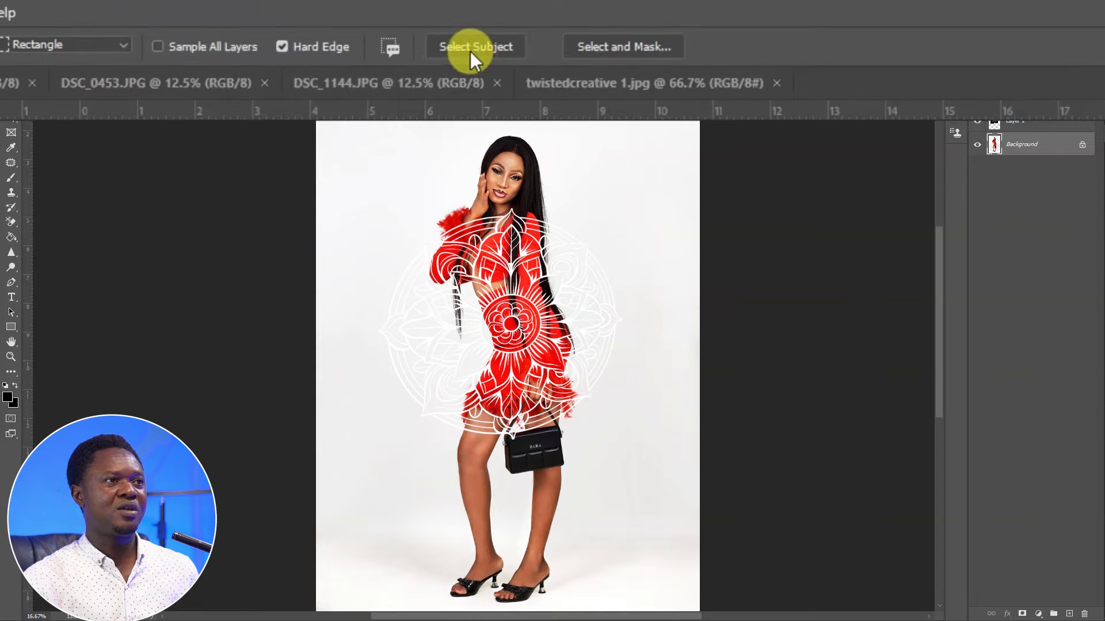
{"action": "left_click", "coordinate": [478, 24]}
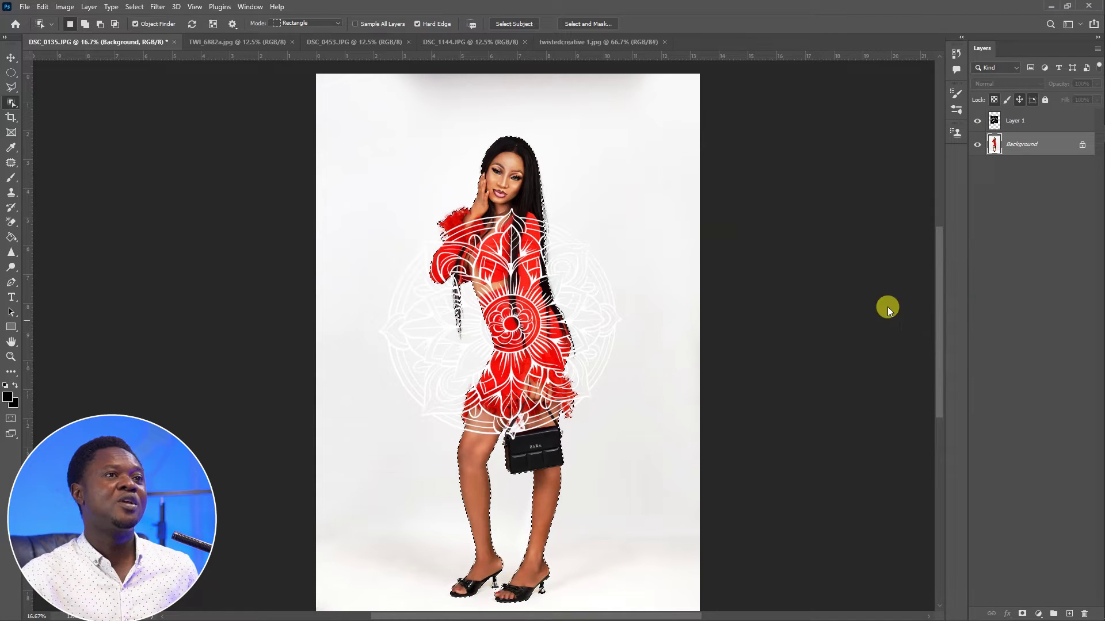
{"action": "left_click", "coordinate": [995, 124]}
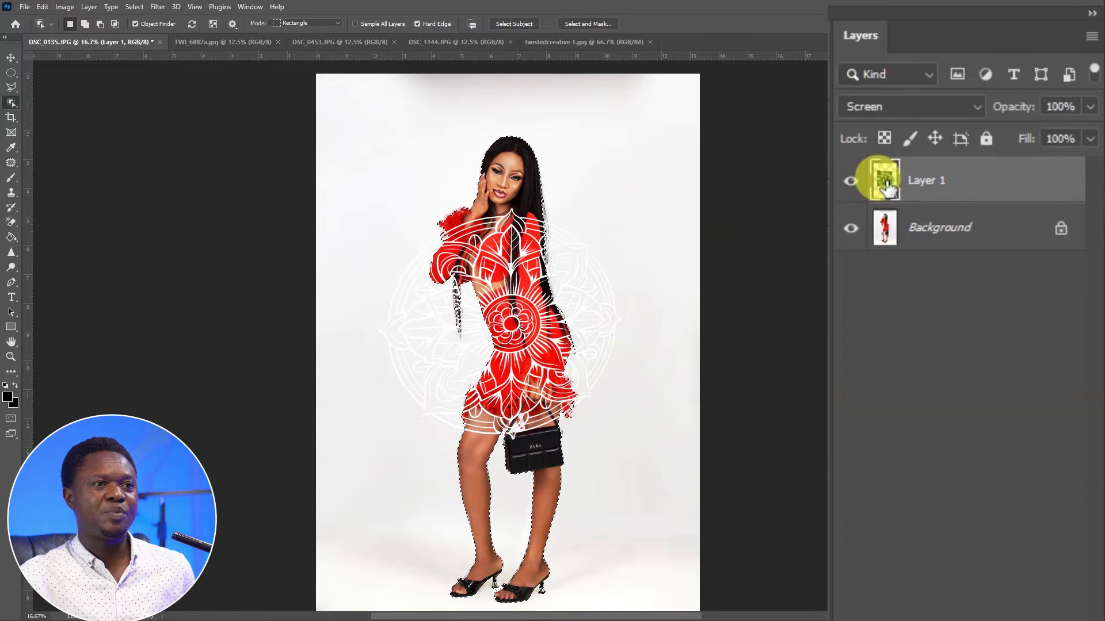
{"action": "right_click", "coordinate": [483, 193]}
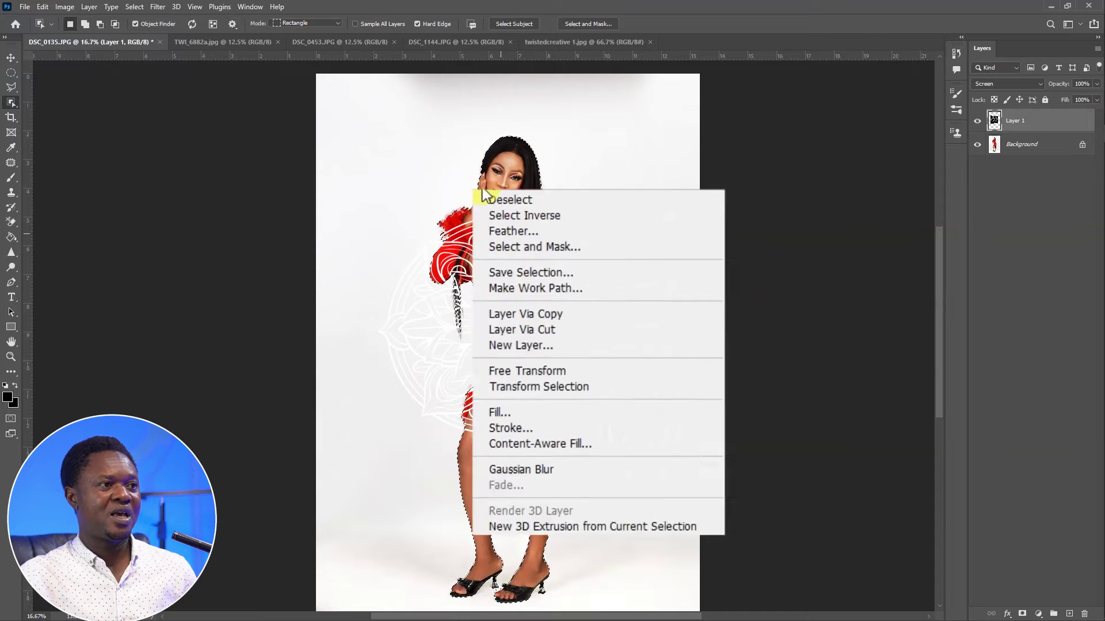
{"action": "left_click", "coordinate": [501, 231]}
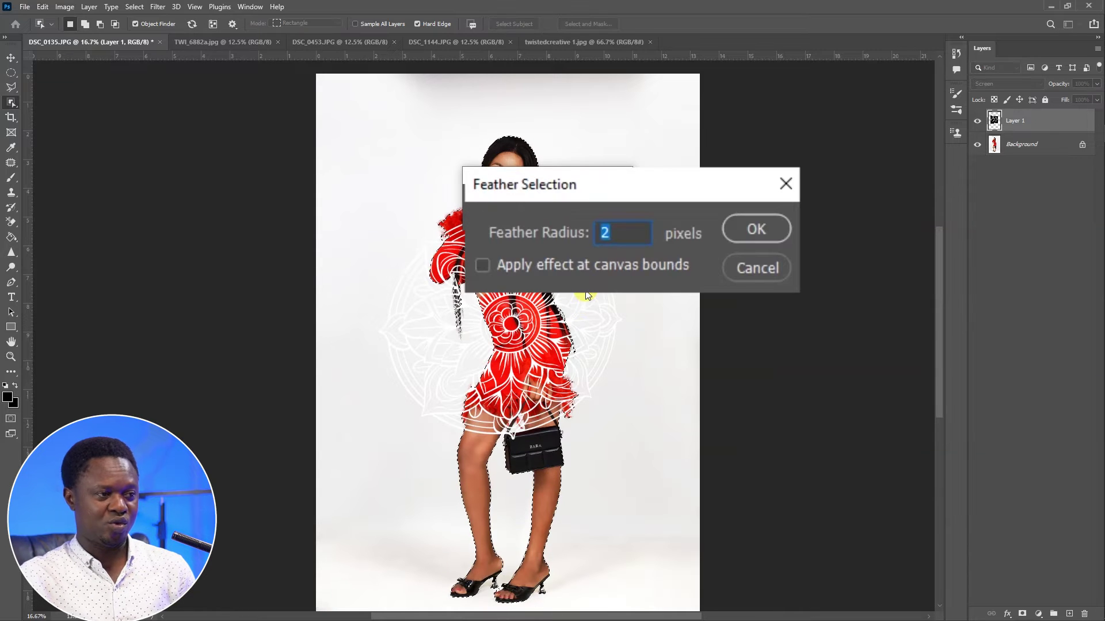
{"action": "key", "text": "Return"}
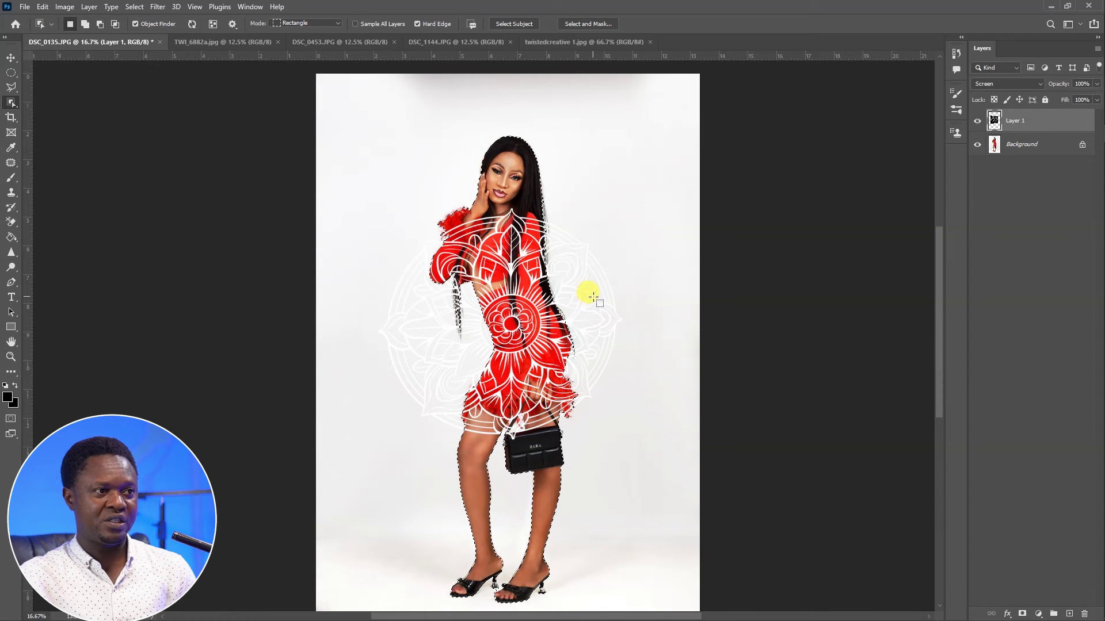
{"action": "key", "text": "Delete"}
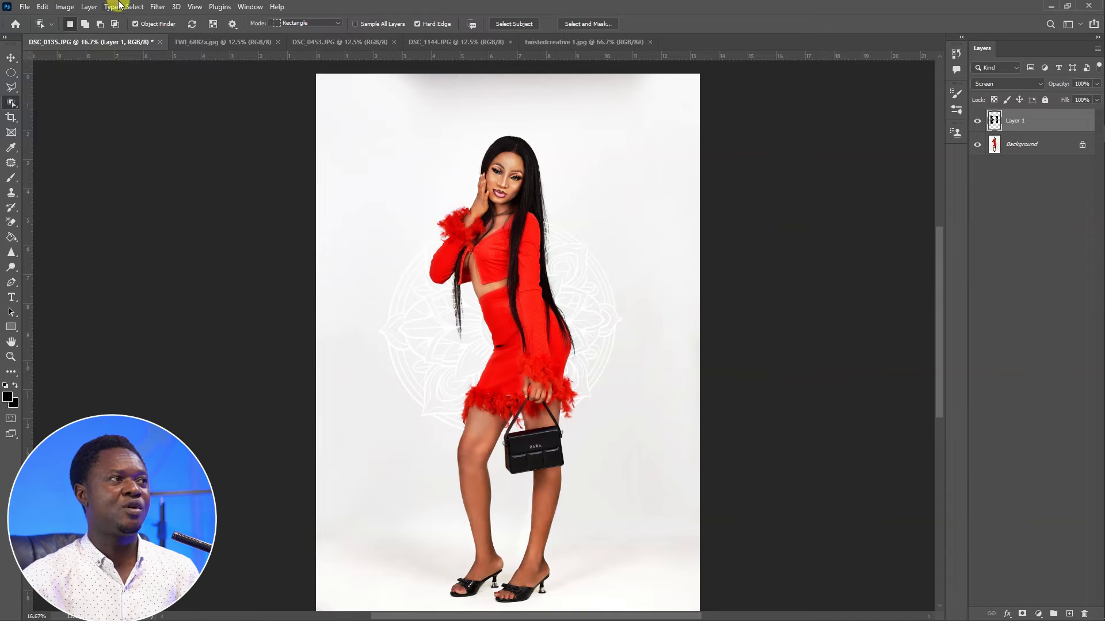
Apply a Gaussian Blur with a 5.4-pixel radius to the mandala layer.
{"action": "left_click", "coordinate": [157, 7]}
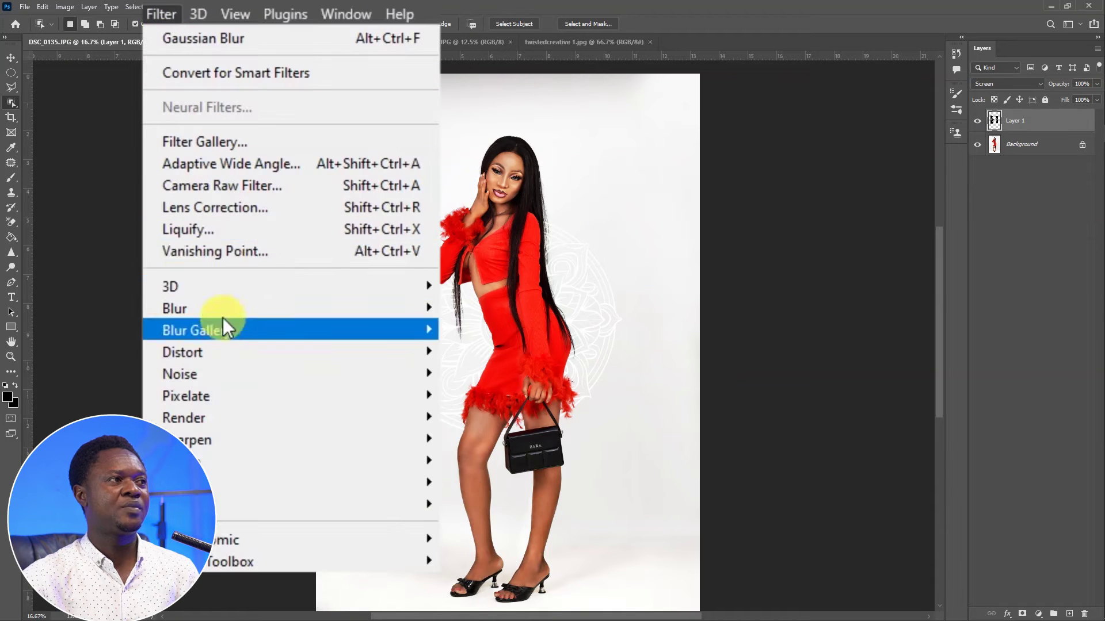
{"action": "mouse_move", "coordinate": [271, 296]}
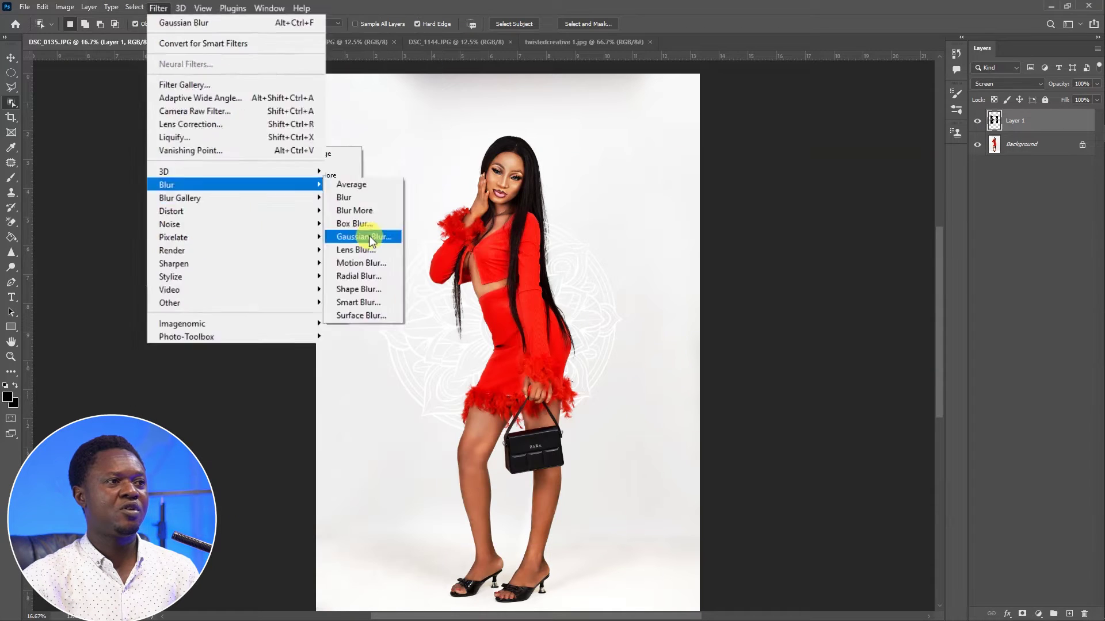
{"action": "left_click", "coordinate": [498, 395]}
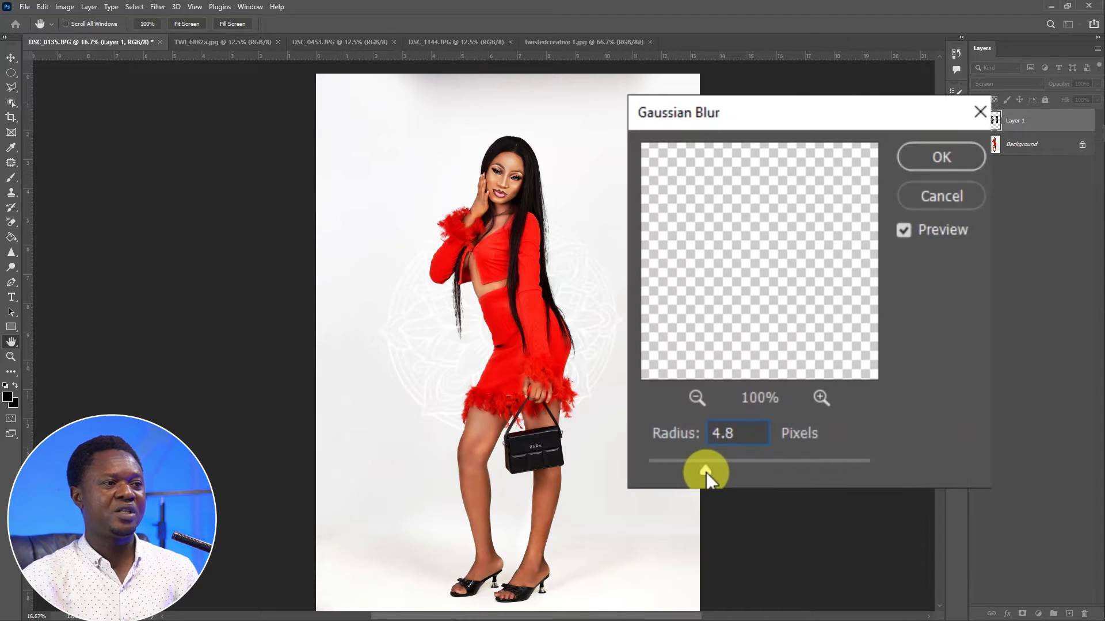
{"action": "left_click_drag", "start_coordinate": [706, 472], "coordinate": [700, 470]}
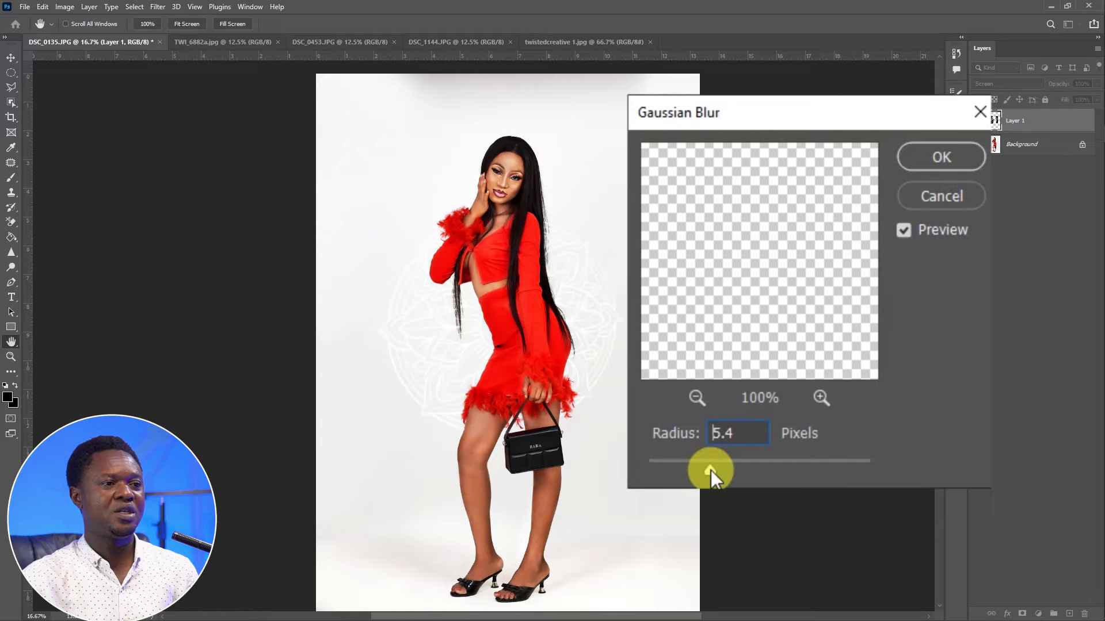
{"action": "left_click", "coordinate": [710, 471]}
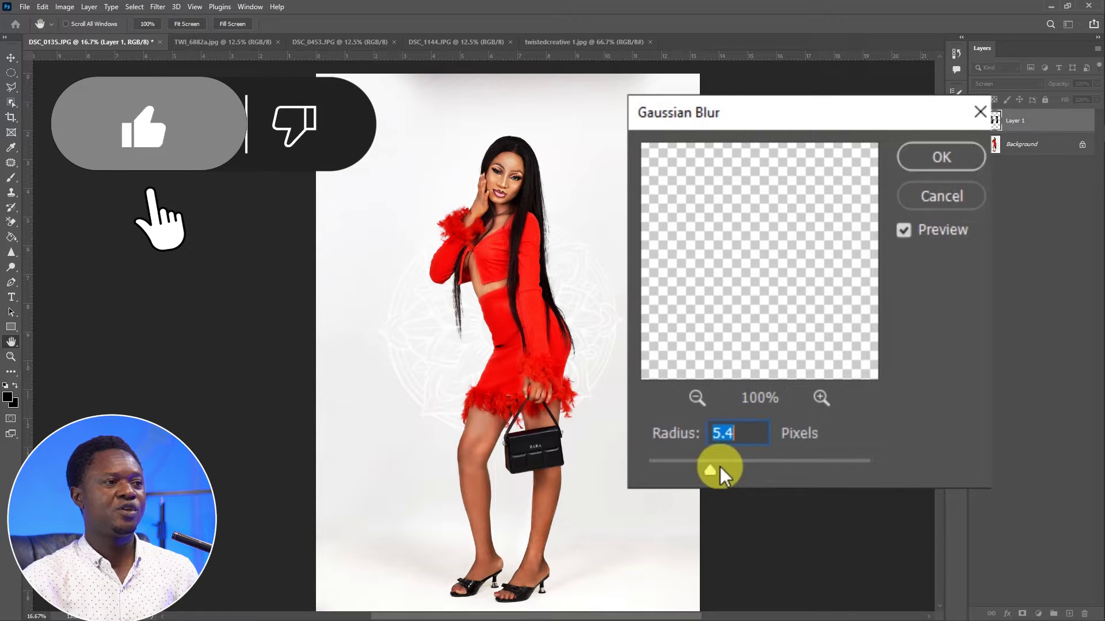
{"action": "left_click", "coordinate": [930, 153]}
Zoom in and pan to inspect the blurred lines near the model's face, then zoom out.
{"action": "key", "text": "w"}
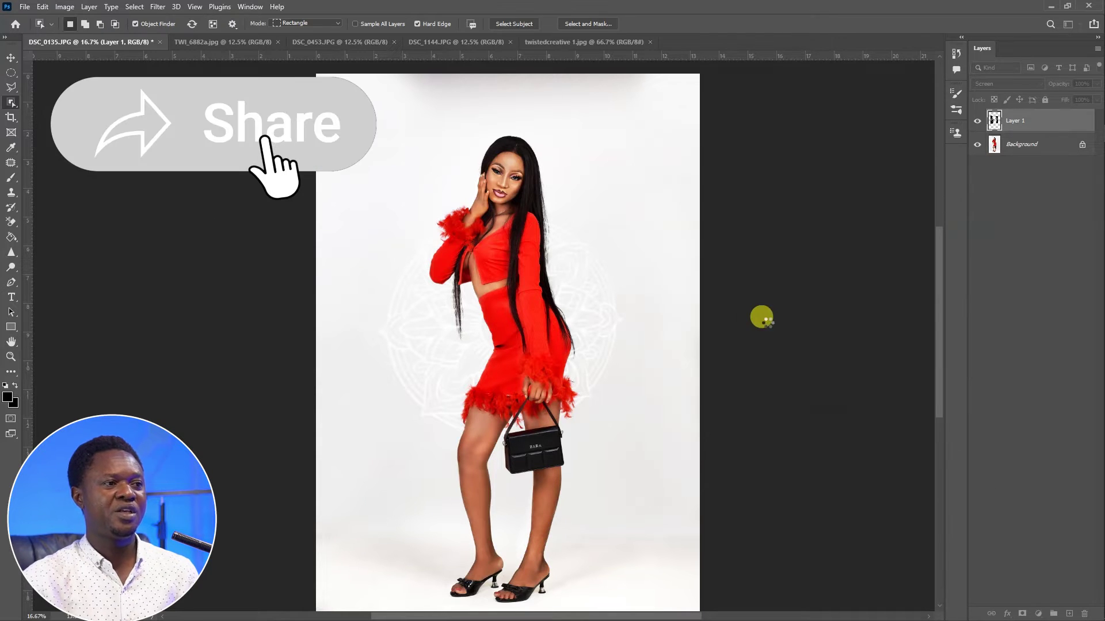
{"action": "key", "text": "ctrl+plus"}
{"action": "key", "text": "ctrl+plus"}
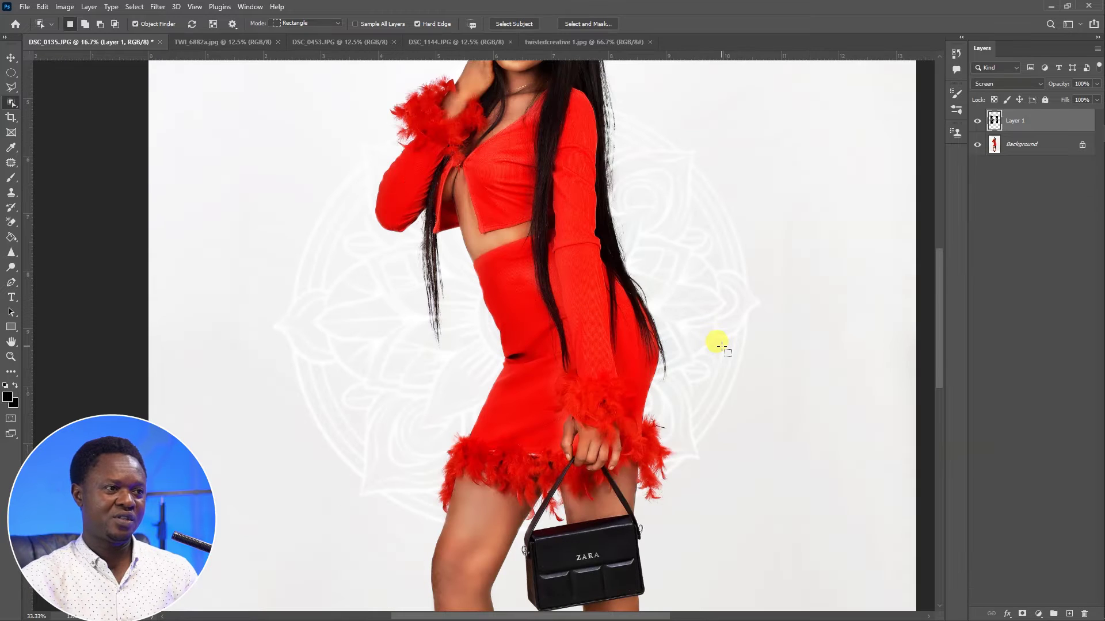
{"action": "left_click_drag", "start_coordinate": [690, 341], "coordinate": [698, 402]}
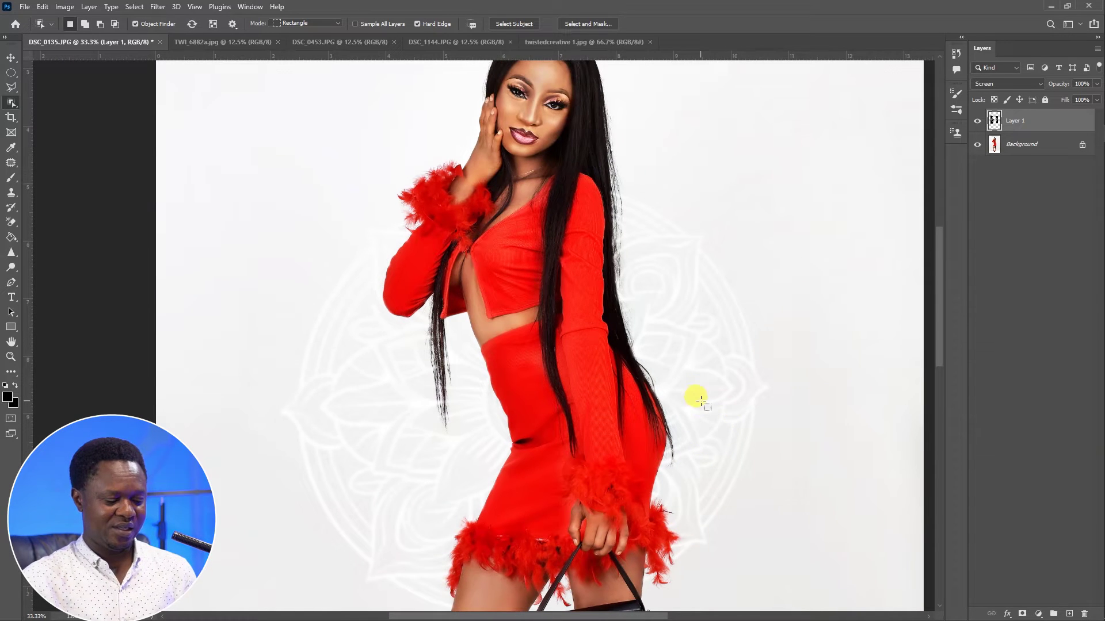
{"action": "key", "text": "ctrl+minus"}
{"action": "key", "text": "ctrl+minus"}
{"action": "key", "text": "ctrl+minus"}
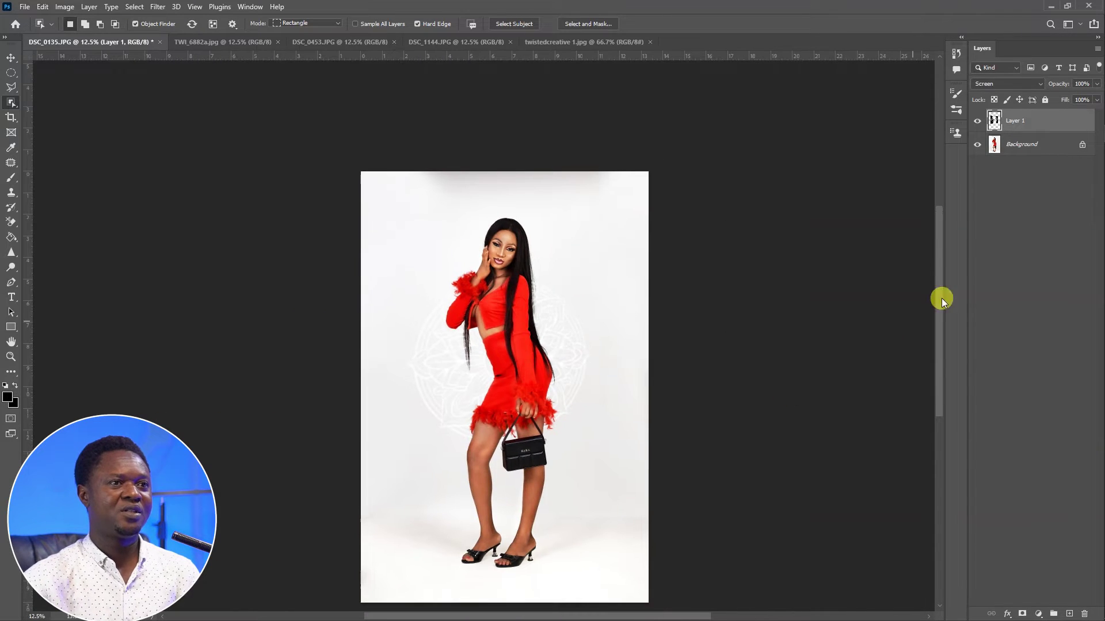
{"action": "left_click", "coordinate": [977, 121]}
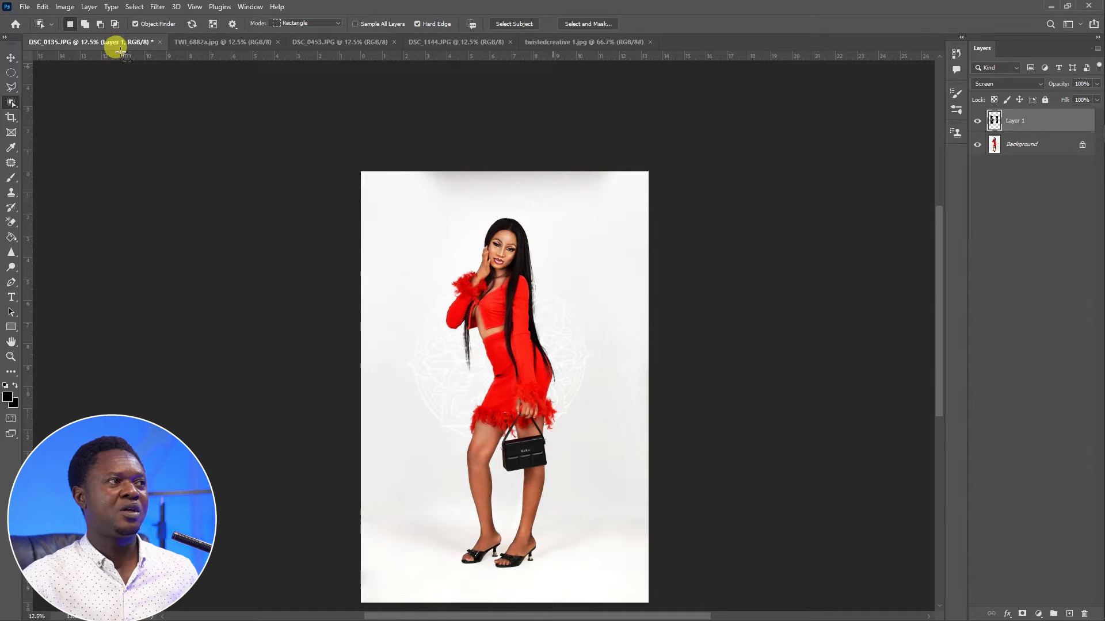
Close the twistedcreative 1 document and open twistedcreative 9 from the snooths folder in Photoshop.
{"action": "left_click", "coordinate": [597, 43]}
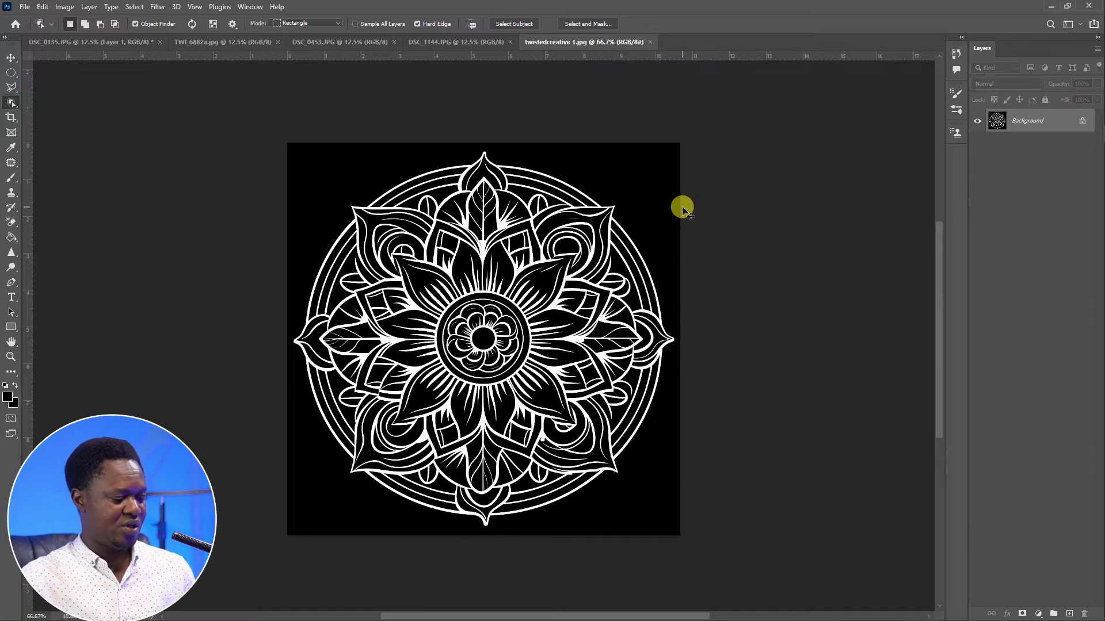
{"action": "key", "text": "ctrl+w"}
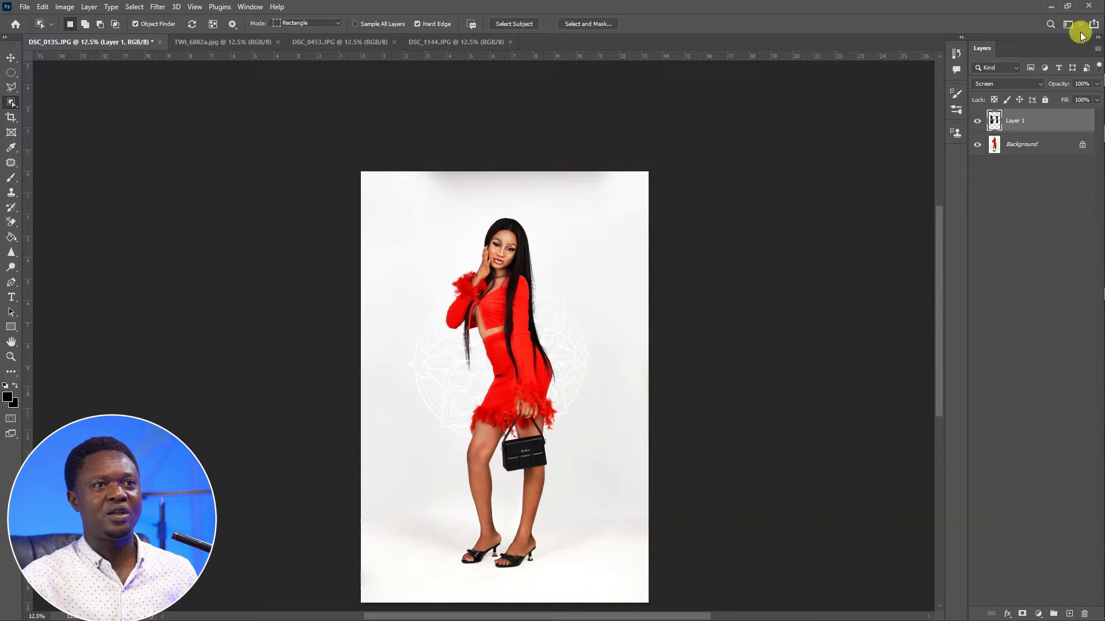
{"action": "left_click", "coordinate": [1051, 8]}
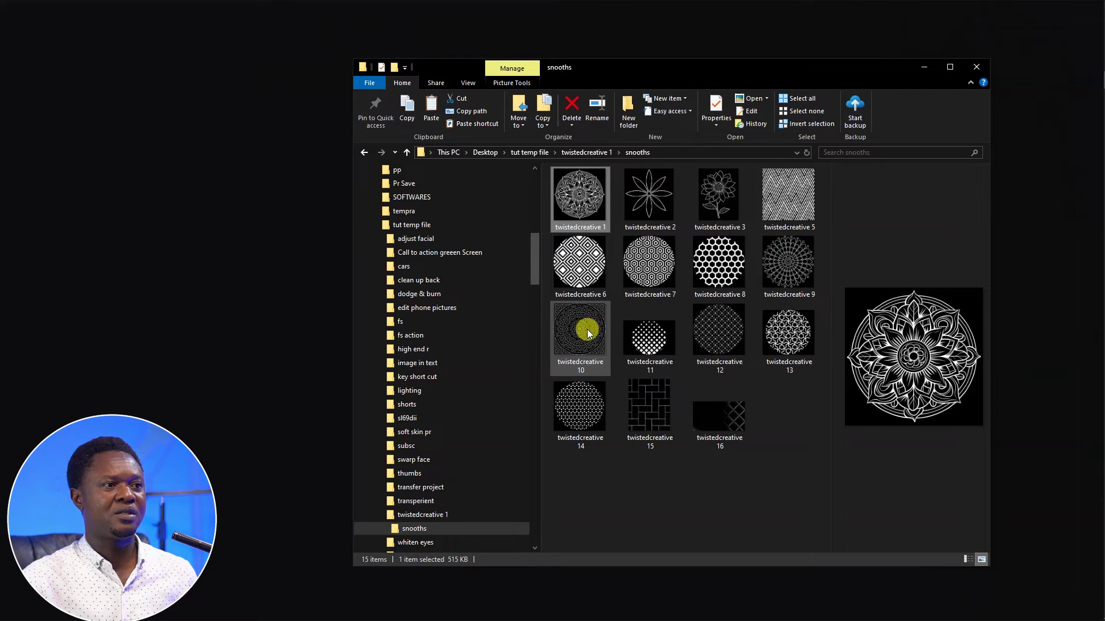
{"action": "left_click", "coordinate": [790, 266]}
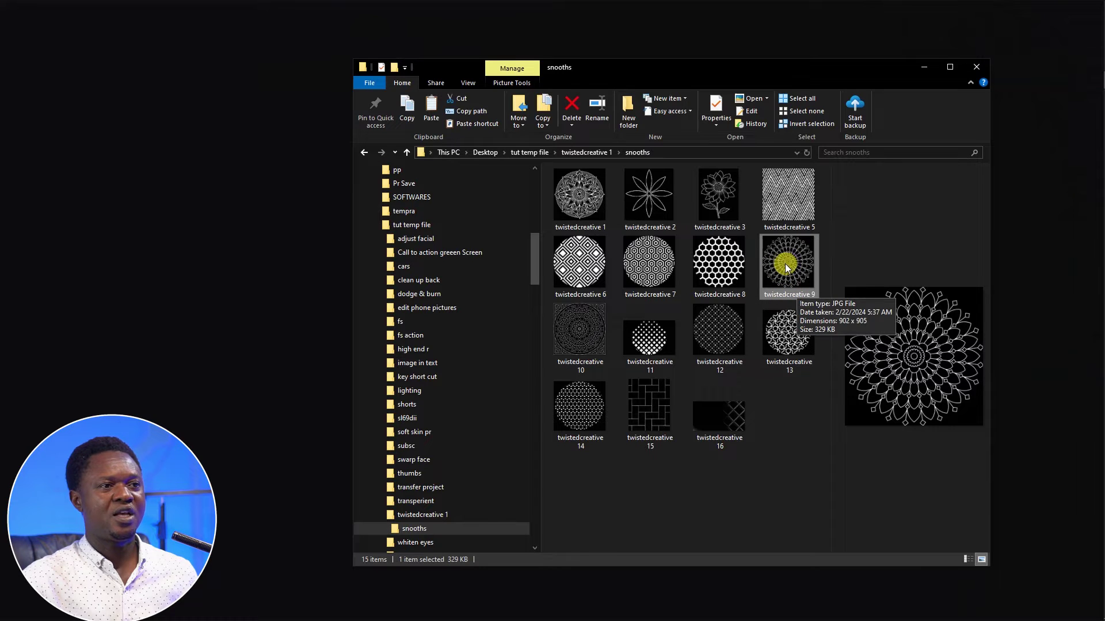
{"action": "left_click_drag", "start_coordinate": [787, 268], "coordinate": [765, 34]}
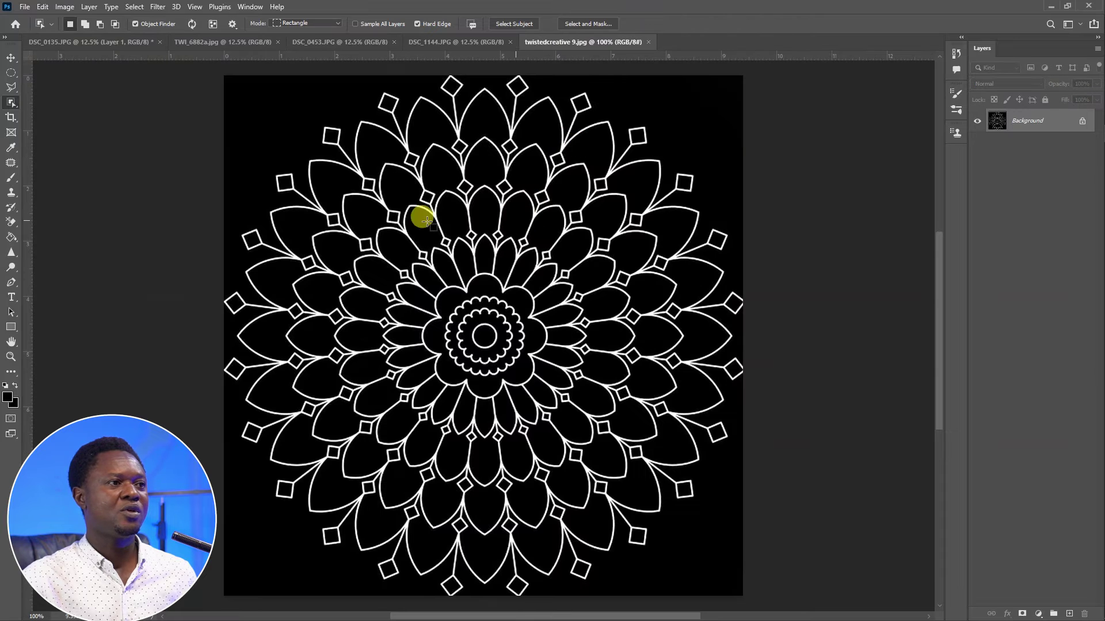
Move the twistedcreative 9 mandala onto the TWI_6882a portrait and position it.
{"action": "left_click", "coordinate": [10, 57]}
{"action": "left_click_drag", "start_coordinate": [495, 217], "coordinate": [586, 213]}
{"action": "left_click_drag", "start_coordinate": [551, 306], "coordinate": [537, 306]}
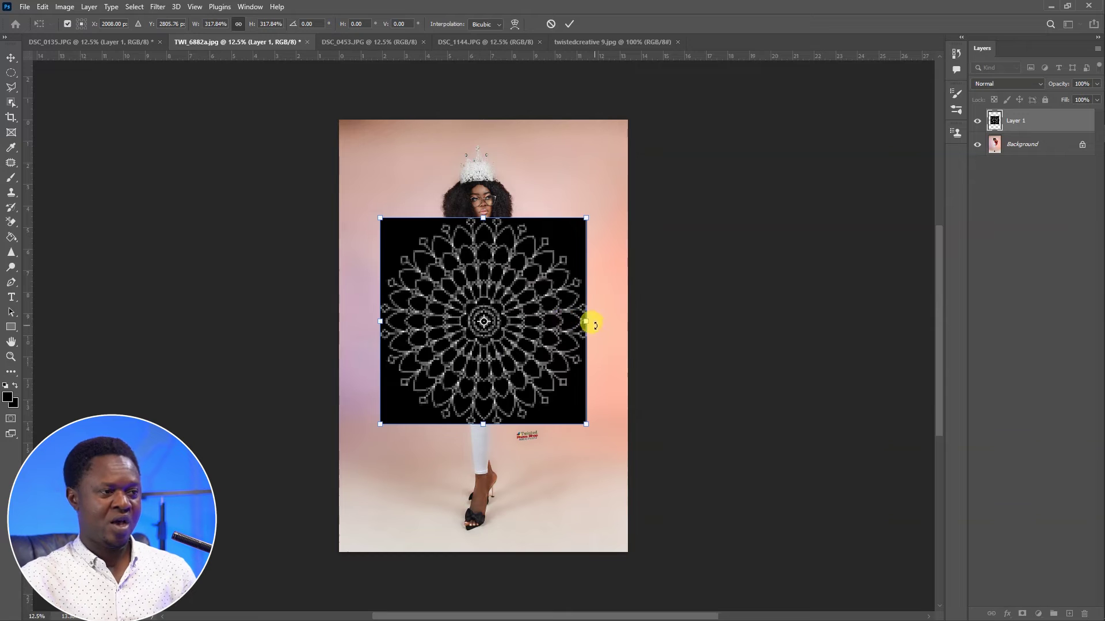
{"action": "key", "text": "Return"}
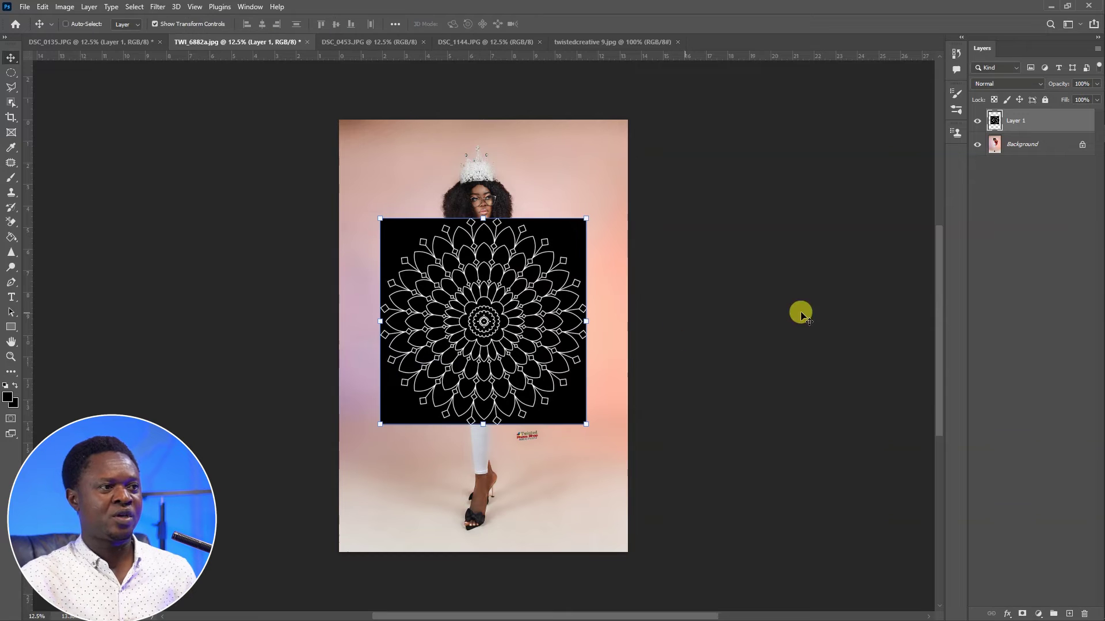
Set the mandala layer to Screen and apply a 5.4-pixel Gaussian Blur.
{"action": "left_click", "coordinate": [1006, 86]}
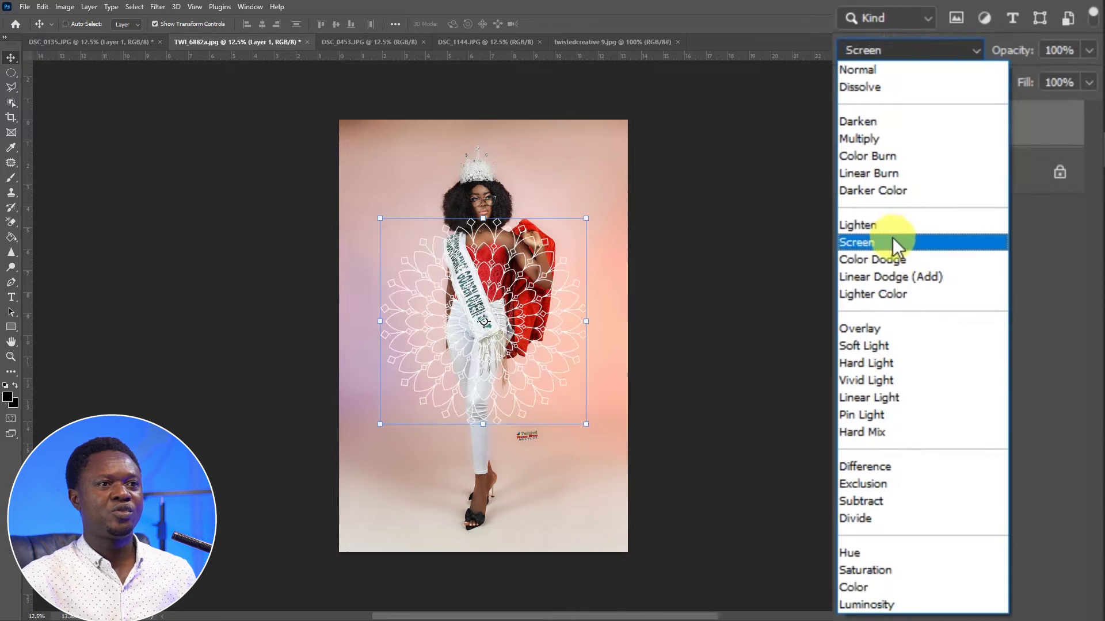
{"action": "left_click", "coordinate": [997, 182]}
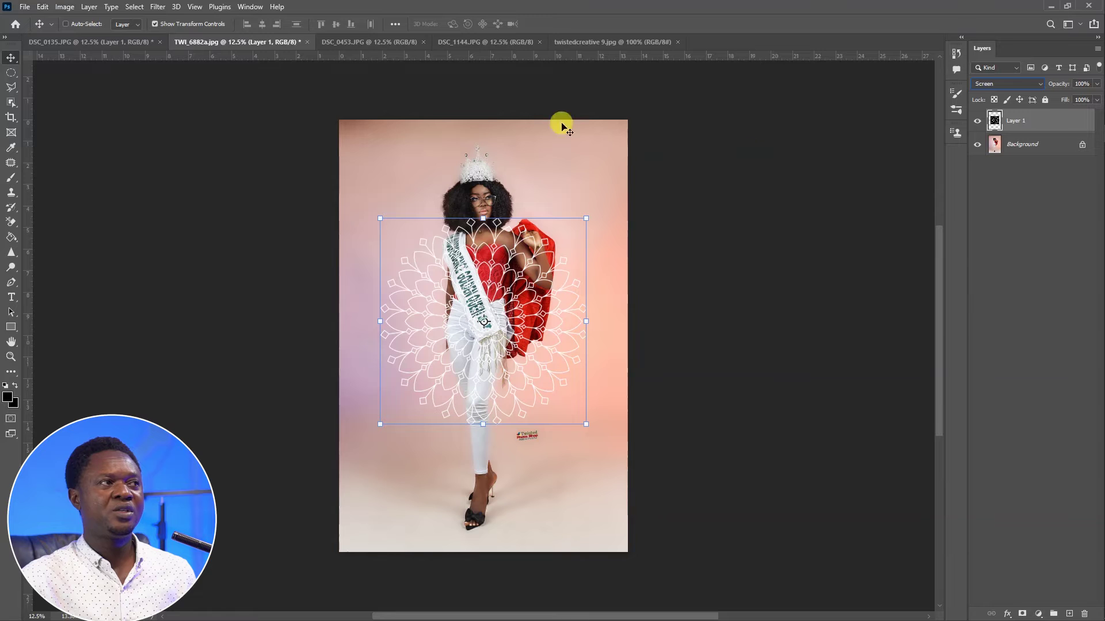
{"action": "left_click", "coordinate": [159, 11]}
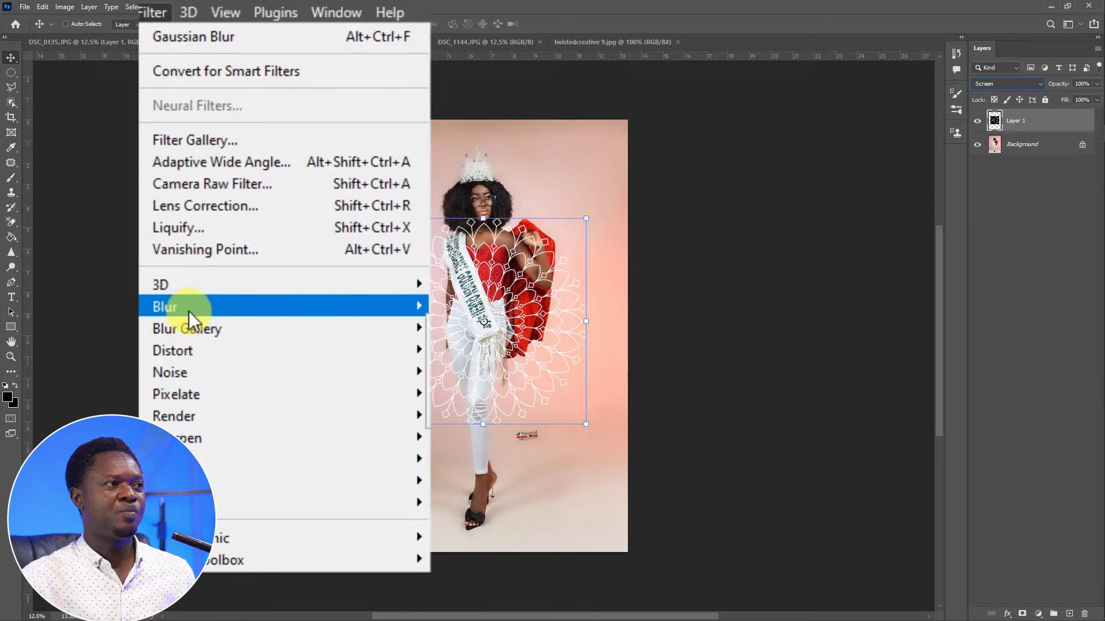
{"action": "mouse_move", "coordinate": [185, 305]}
{"action": "left_click", "coordinate": [483, 399]}
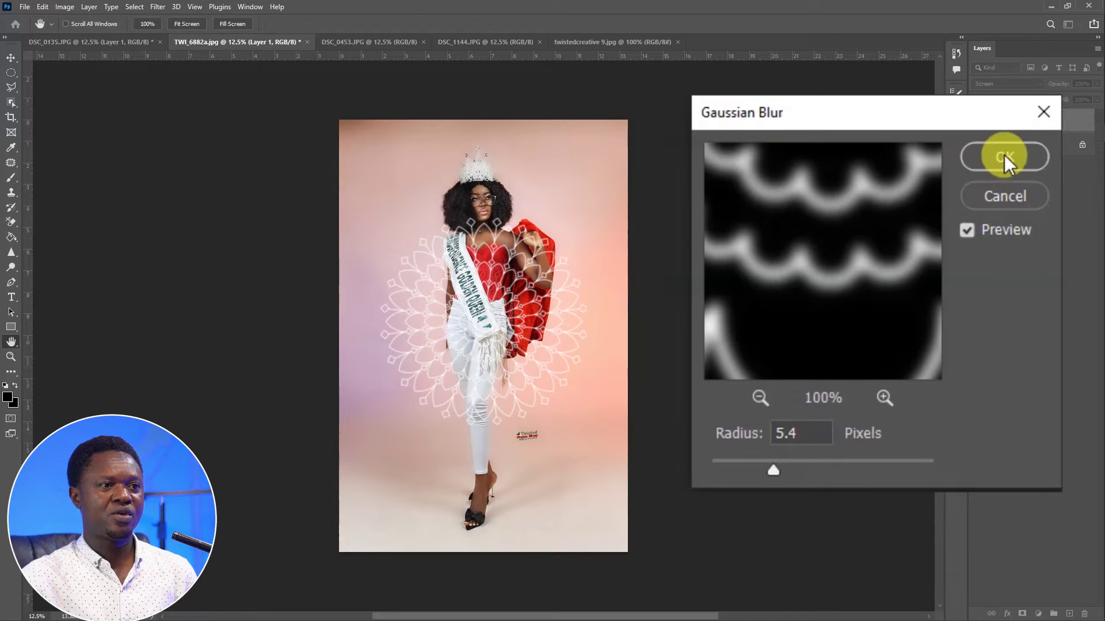
{"action": "left_click", "coordinate": [1006, 160]}
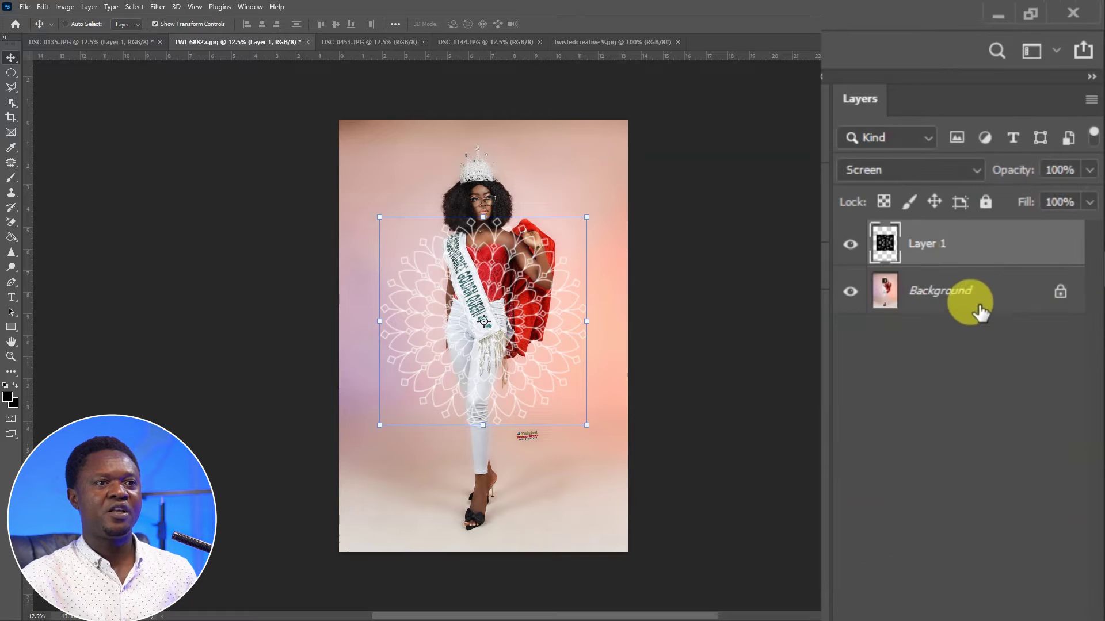
Select the crowned woman with Select Subject on the Background layer.
{"action": "left_click", "coordinate": [1027, 144]}
{"action": "right_click", "coordinate": [11, 102]}
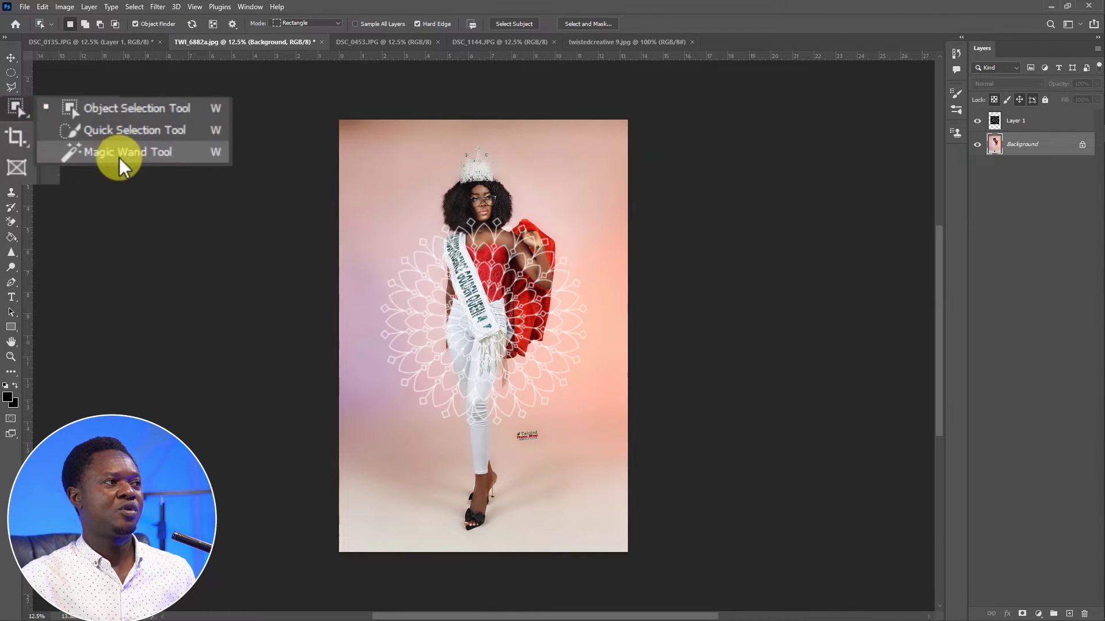
{"action": "left_click", "coordinate": [118, 154]}
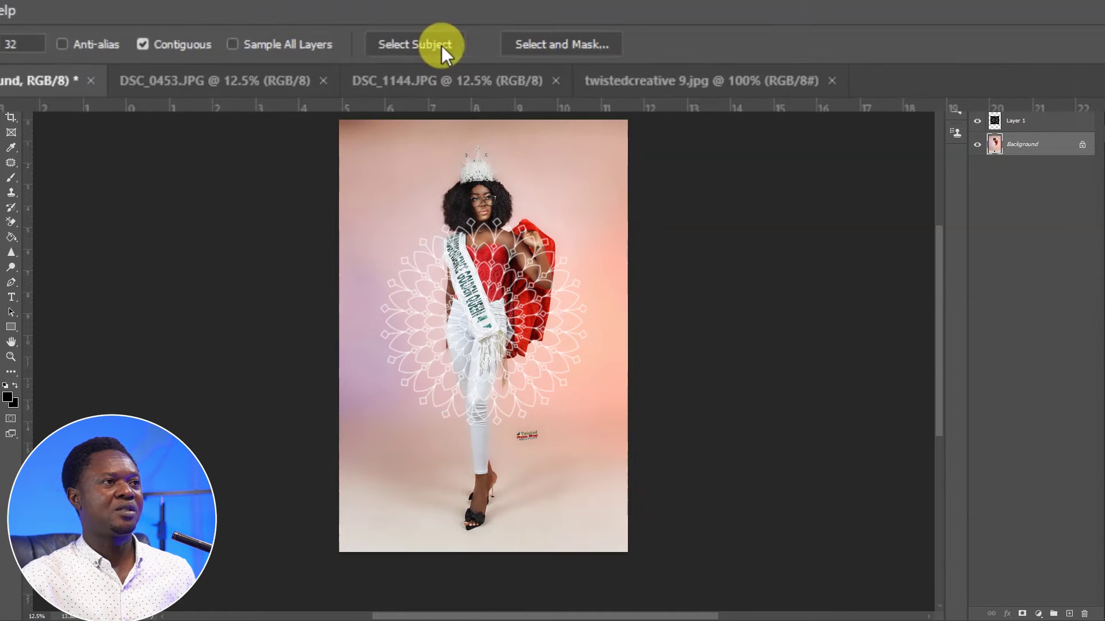
{"action": "left_click", "coordinate": [483, 24]}
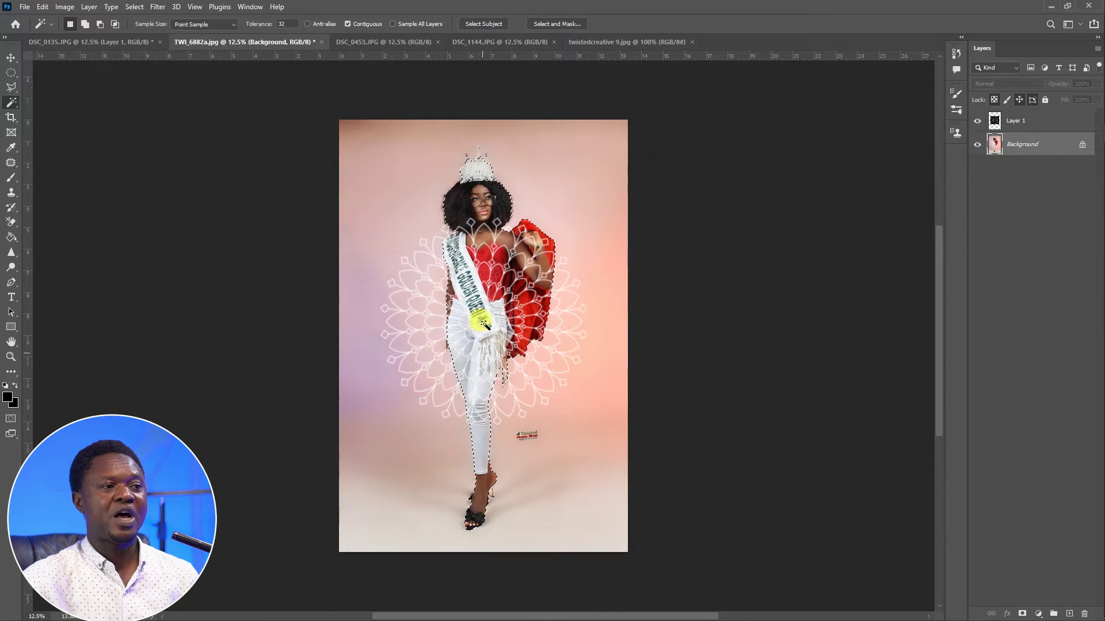
Feather the selection 2 px, delete Layer 1's lines over her, and deselect.
{"action": "left_click", "coordinate": [1013, 127]}
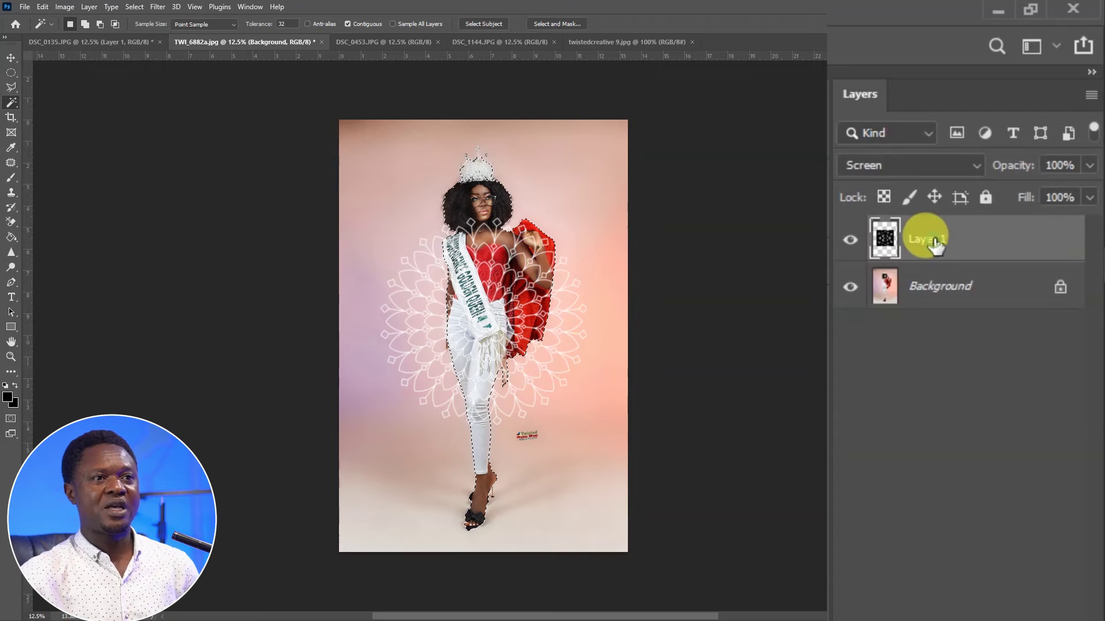
{"action": "right_click", "coordinate": [471, 243]}
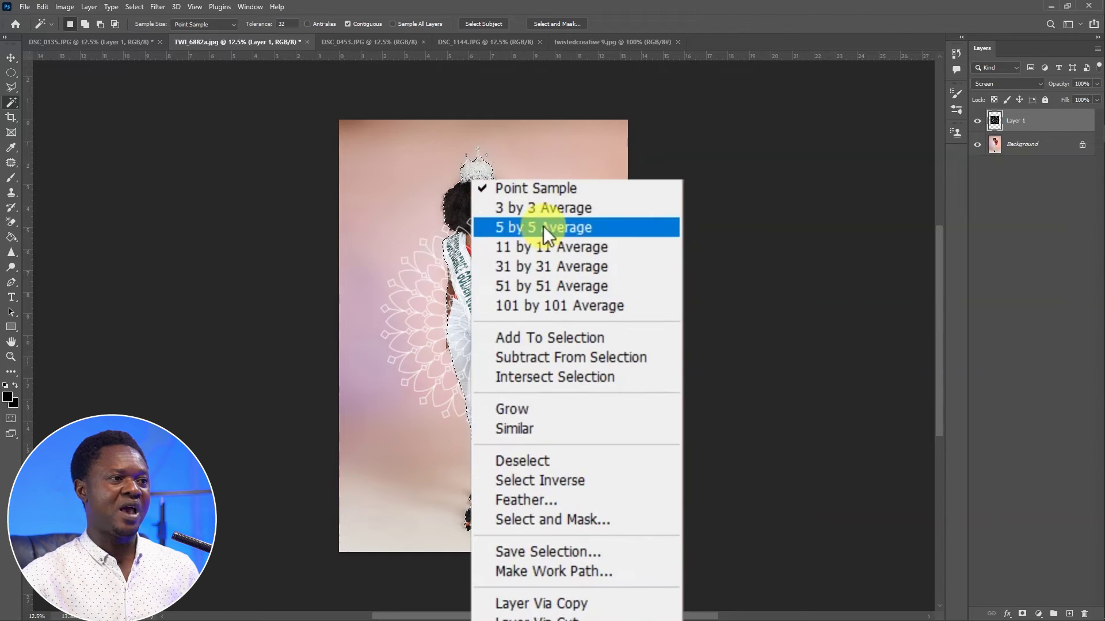
{"action": "left_click", "coordinate": [500, 405]}
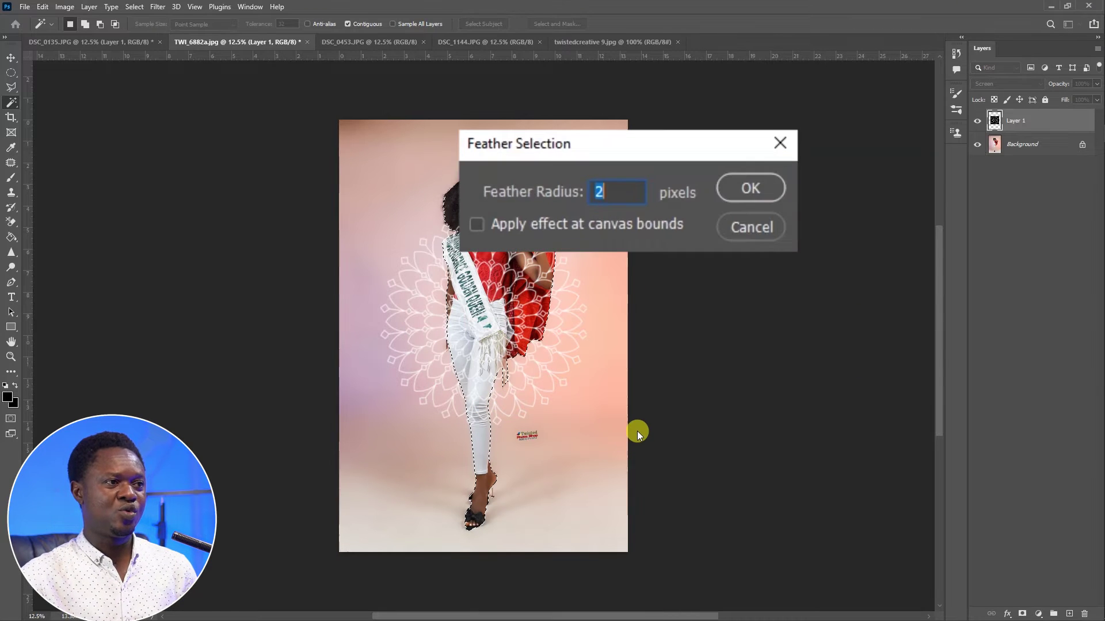
{"action": "key", "text": "Return"}
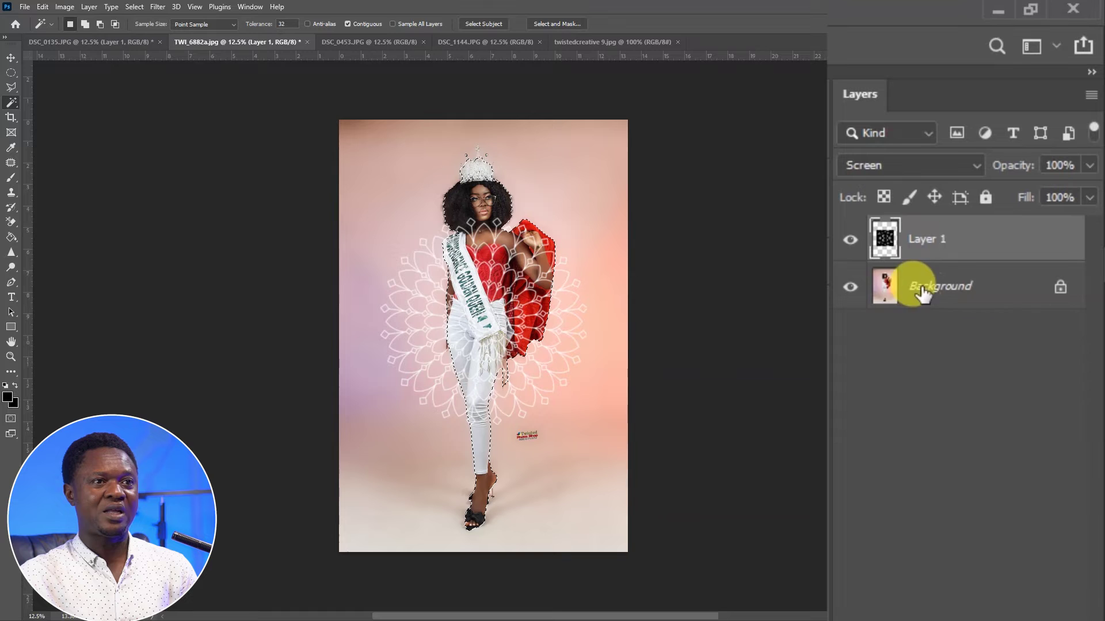
{"action": "key", "text": "Delete"}
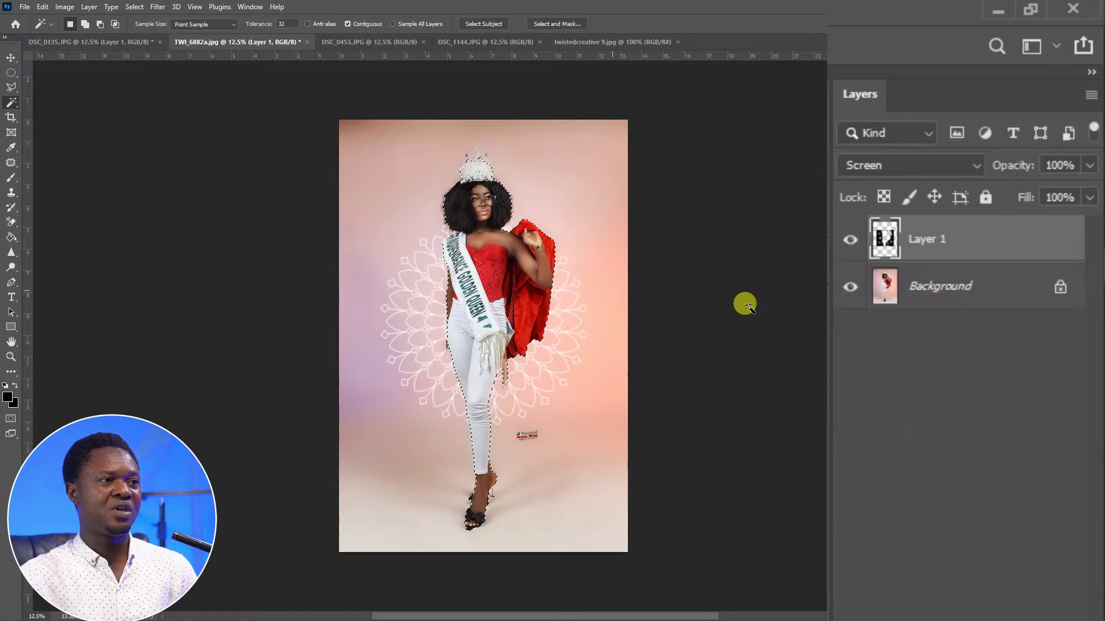
{"action": "key", "text": "ctrl+d"}
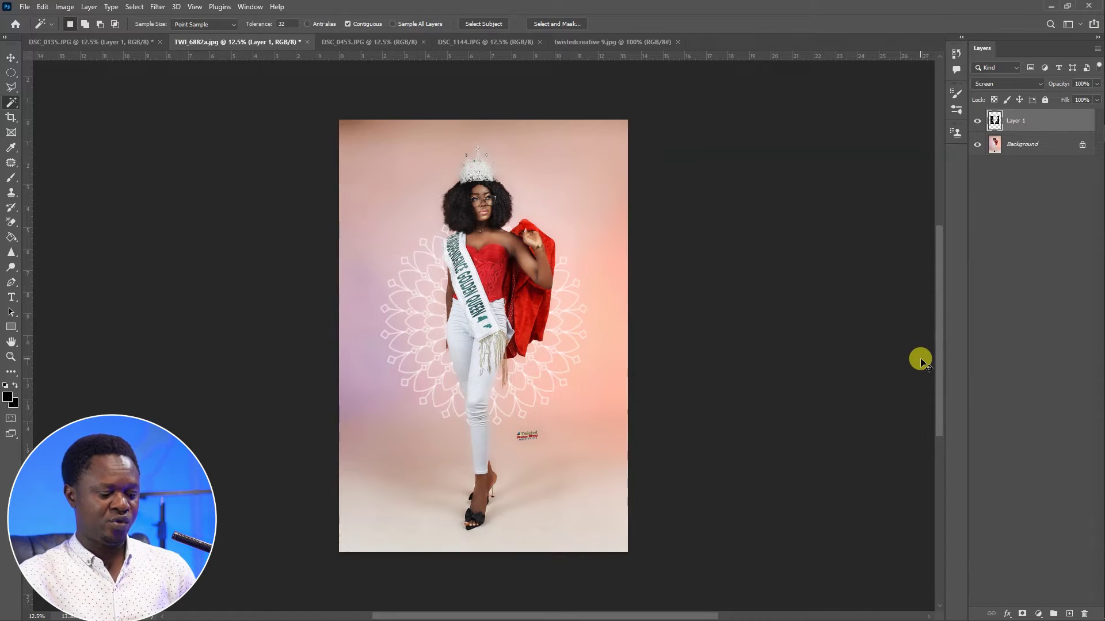
Lower the floral mandala layer's opacity to 52% and close the twistedcreative 9.jpg document.
{"action": "key", "text": "ctrl+plus"}
{"action": "key", "text": "ctrl+plus"}
{"action": "key", "text": "ctrl+plus"}
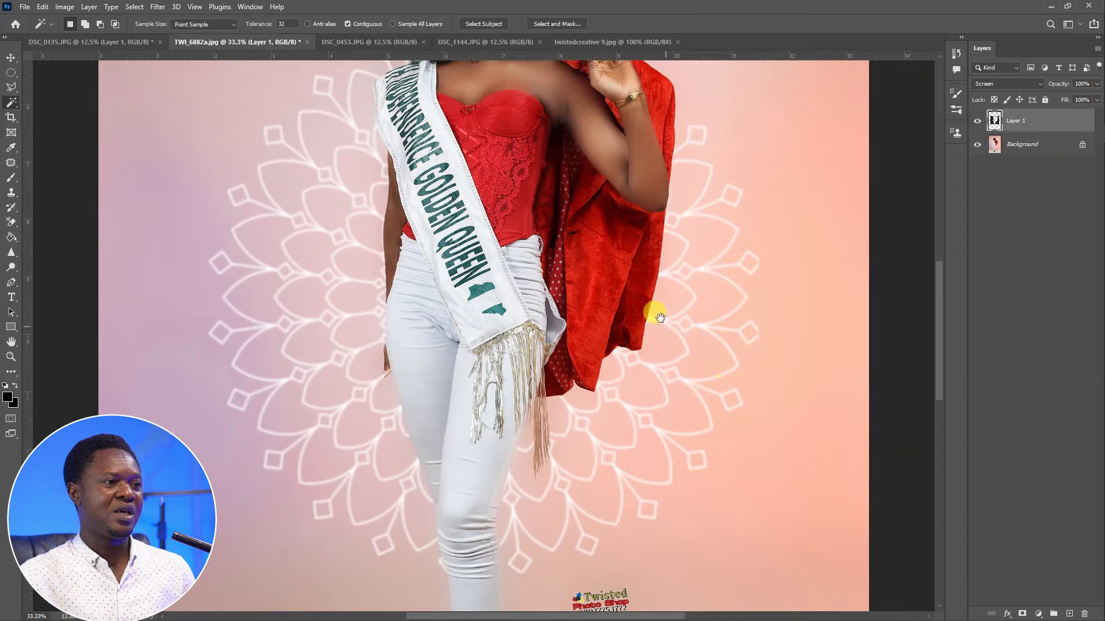
{"action": "left_click_drag", "start_coordinate": [660, 317], "coordinate": [626, 340]}
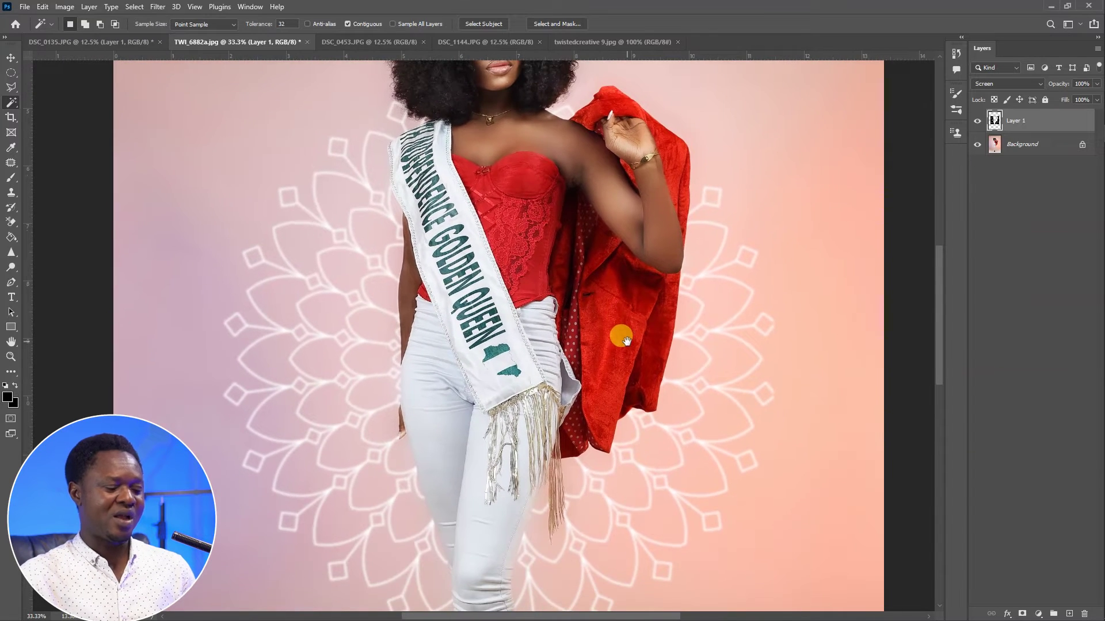
{"action": "key", "text": "ctrl+0"}
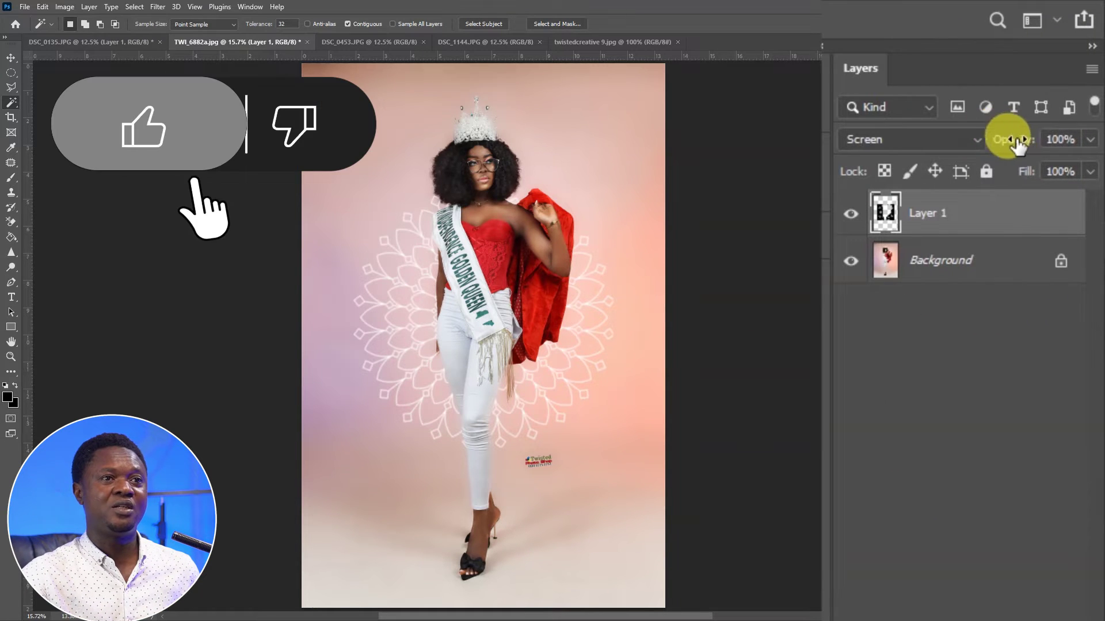
{"action": "left_click_drag", "start_coordinate": [1018, 146], "coordinate": [994, 148]}
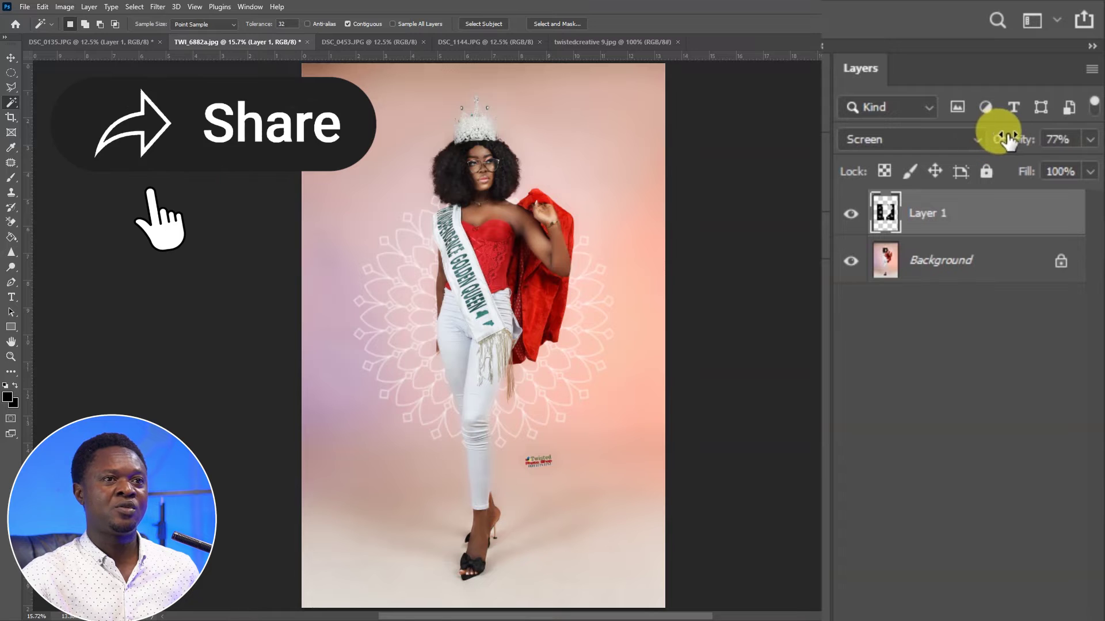
{"action": "left_click_drag", "start_coordinate": [996, 135], "coordinate": [979, 147]}
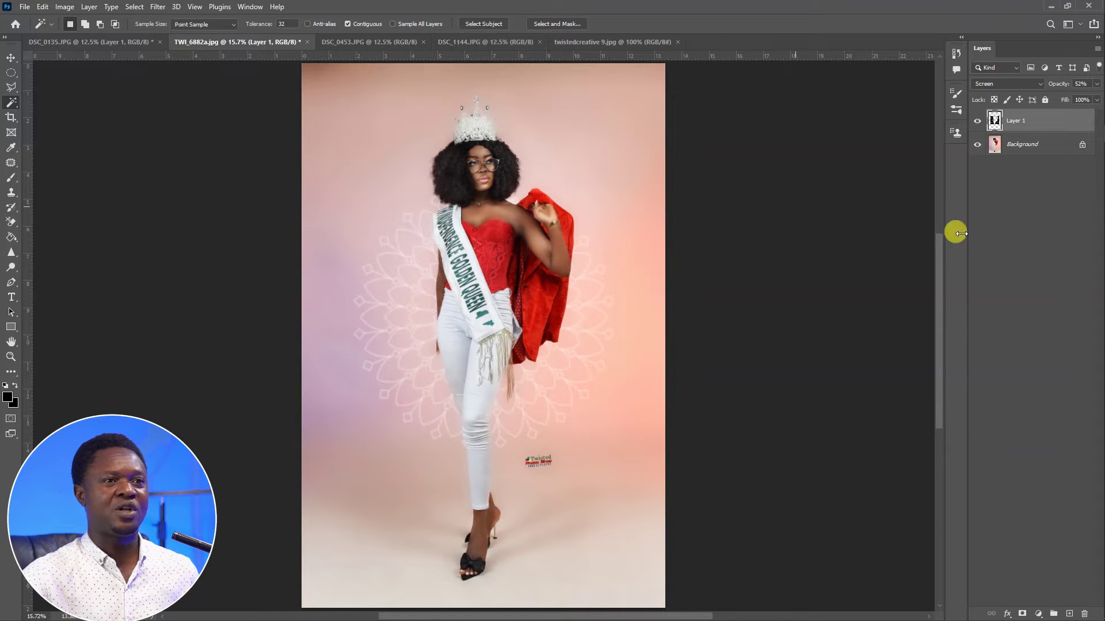
{"action": "left_click", "coordinate": [619, 44]}
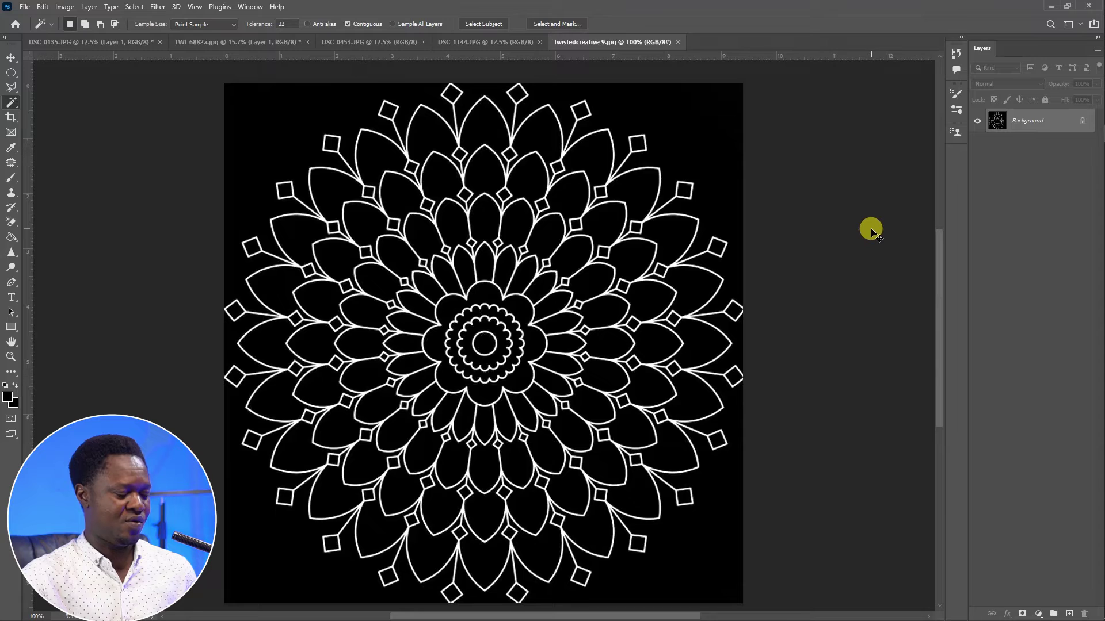
{"action": "key", "text": "ctrl+w"}
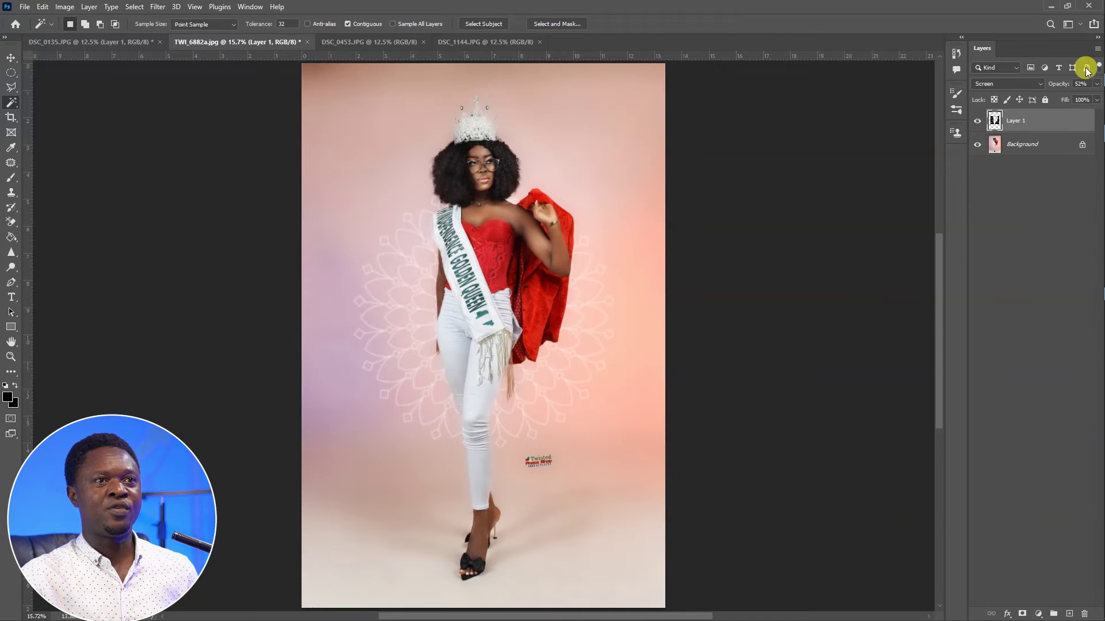
Drag the twistedcreative 15 brick pattern from the snooths folder into Photoshop.
{"action": "left_click", "coordinate": [1053, 8]}
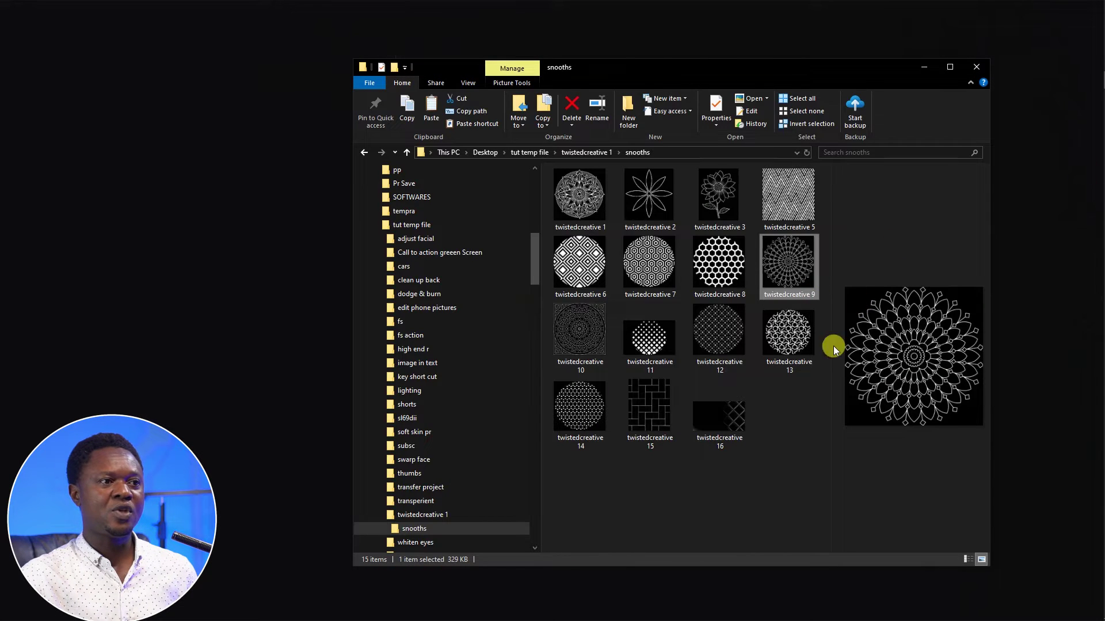
{"action": "left_click", "coordinate": [654, 410]}
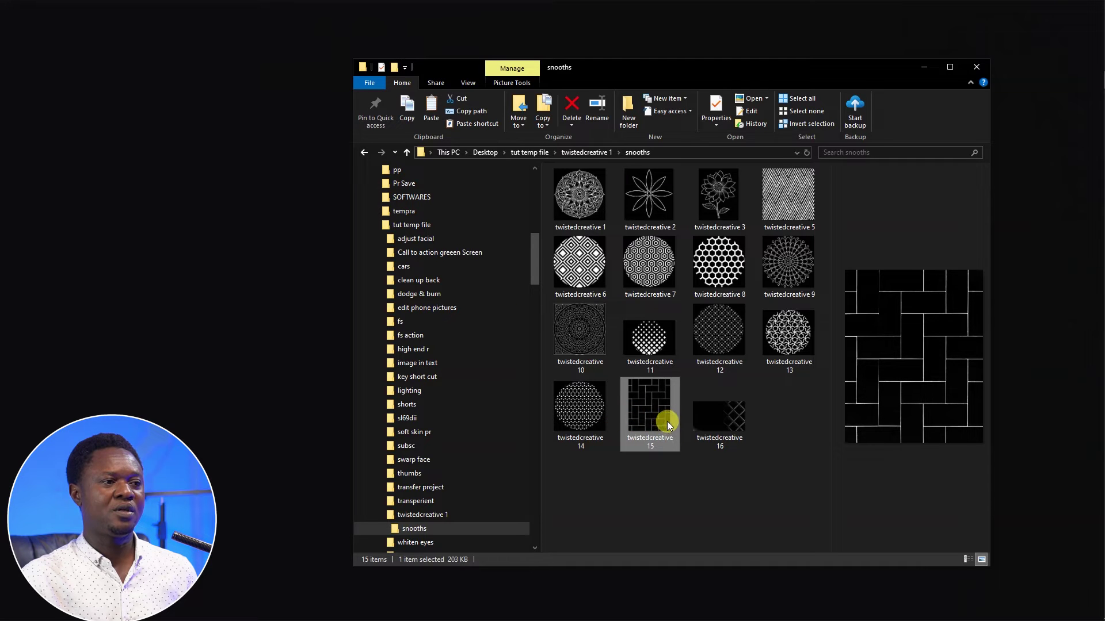
{"action": "left_click_drag", "start_coordinate": [647, 406], "coordinate": [468, 313]}
{"action": "key", "text": "v"}
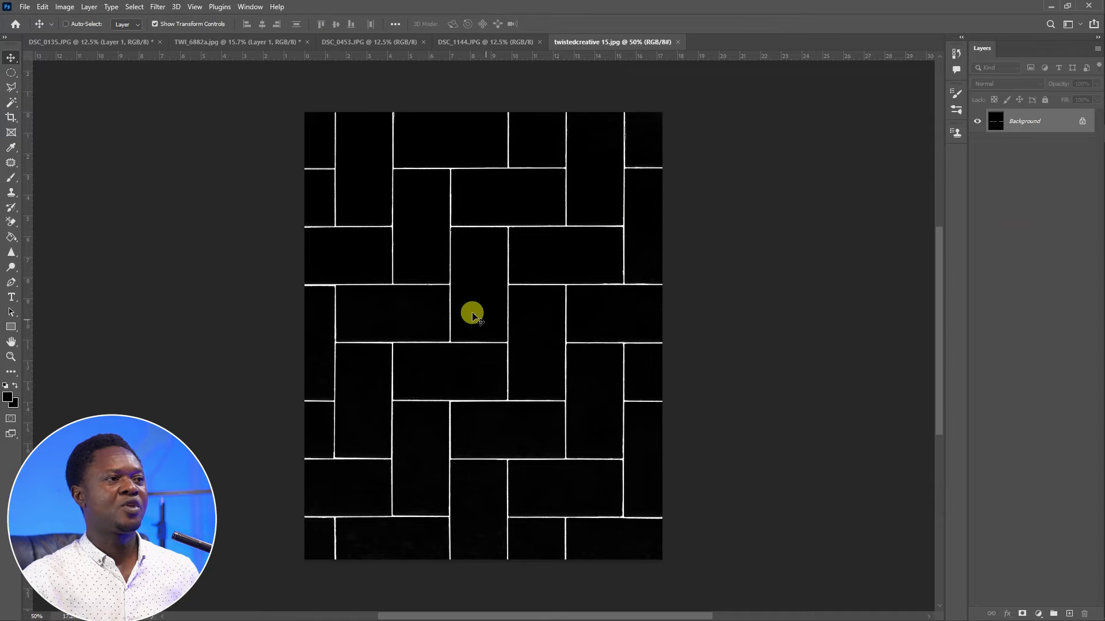
Drag the brick tile pattern onto the DSC_0453 portrait as a new layer.
{"action": "left_click", "coordinate": [339, 42]}
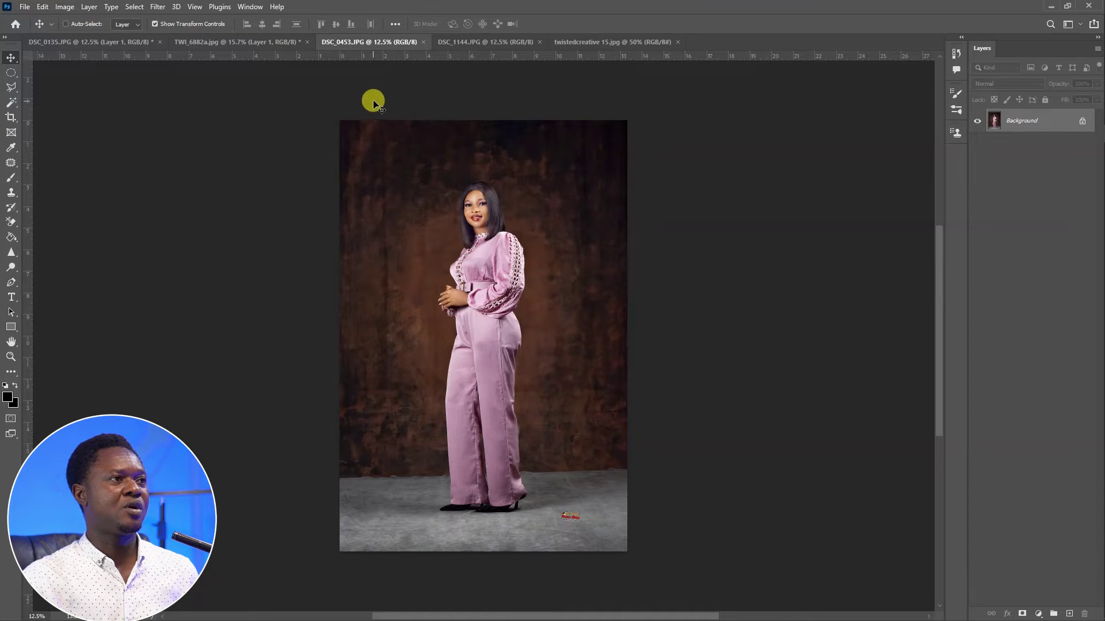
{"action": "left_click", "coordinate": [601, 43]}
{"action": "left_click_drag", "start_coordinate": [471, 321], "coordinate": [368, 46]}
{"action": "left_click_drag", "start_coordinate": [532, 368], "coordinate": [667, 446]}
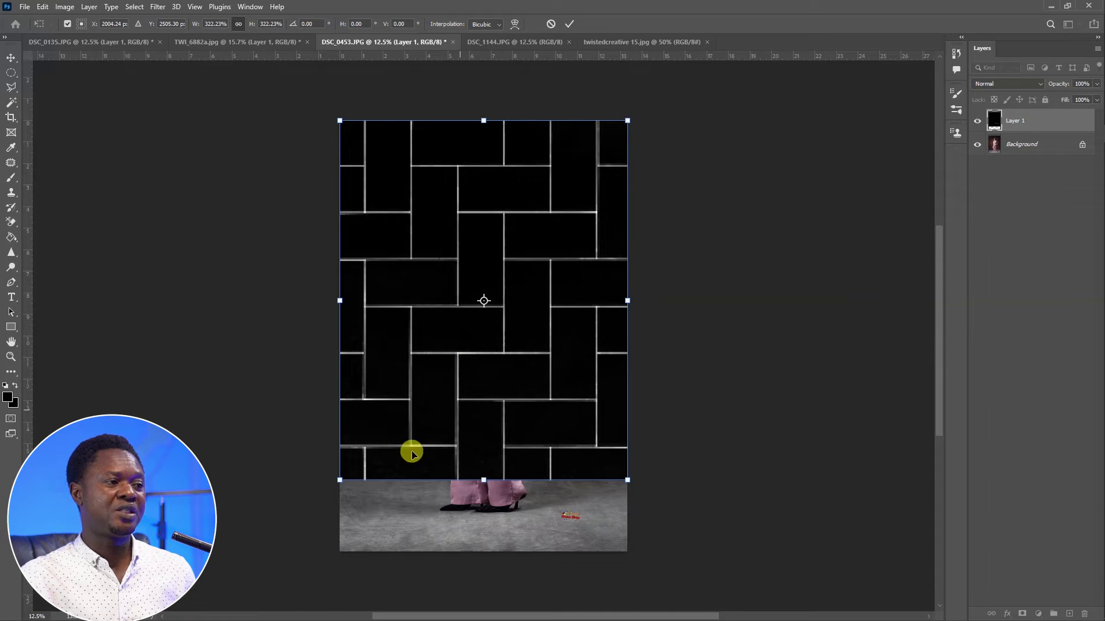
Scale the brick pattern to about 330%, tilt it -1.16°, and commit the transform.
{"action": "left_click_drag", "start_coordinate": [338, 479], "coordinate": [336, 483]}
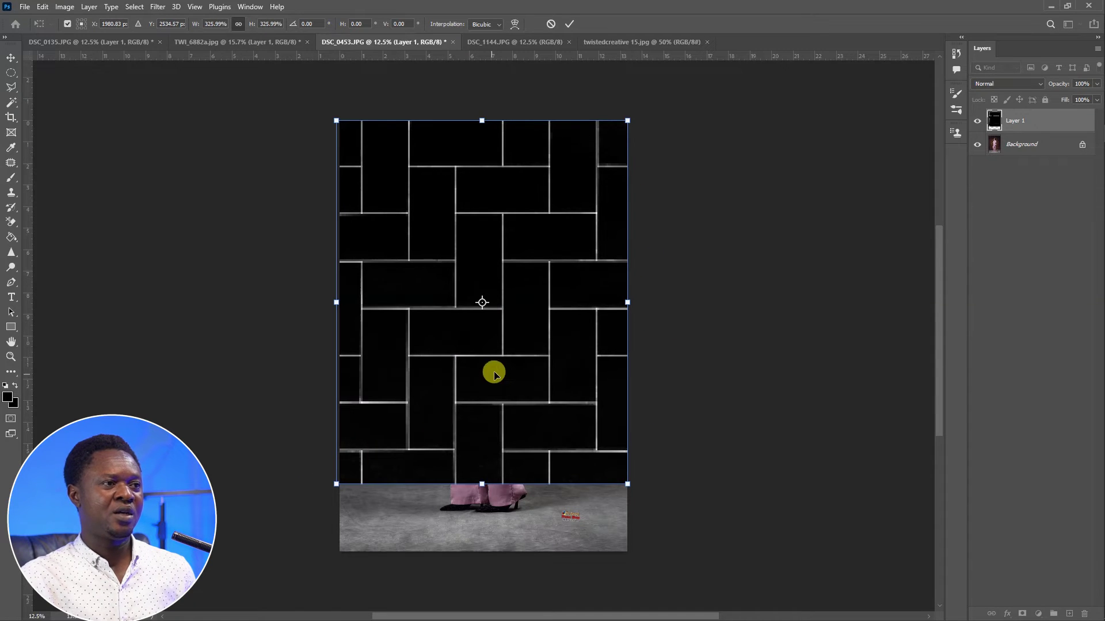
{"action": "left_click_drag", "start_coordinate": [646, 107], "coordinate": [641, 104]}
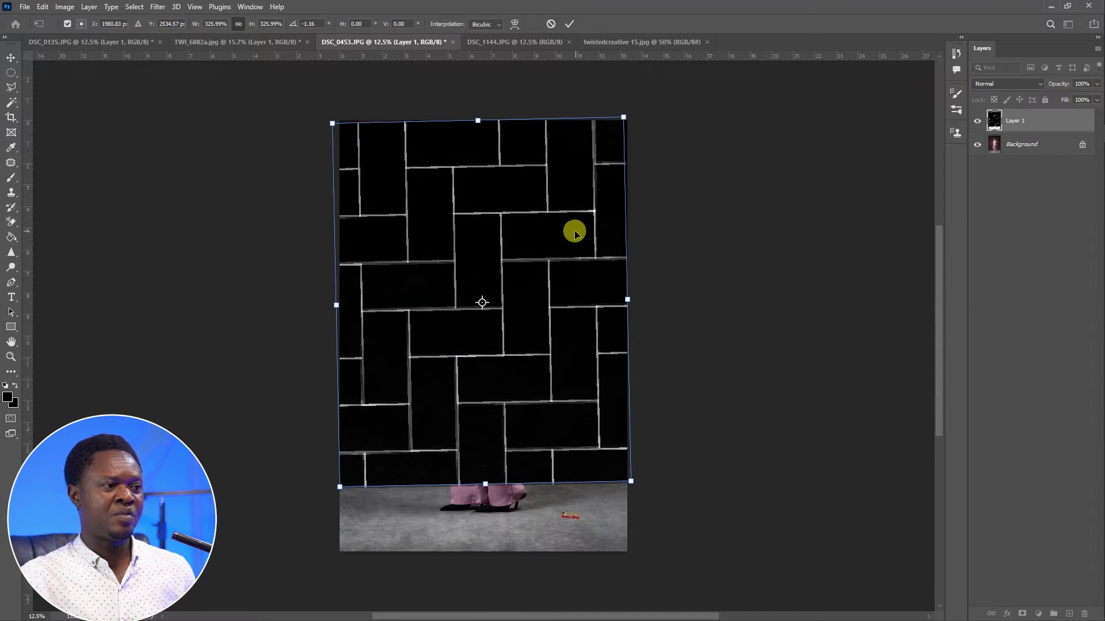
{"action": "left_click_drag", "start_coordinate": [575, 231], "coordinate": [576, 225]}
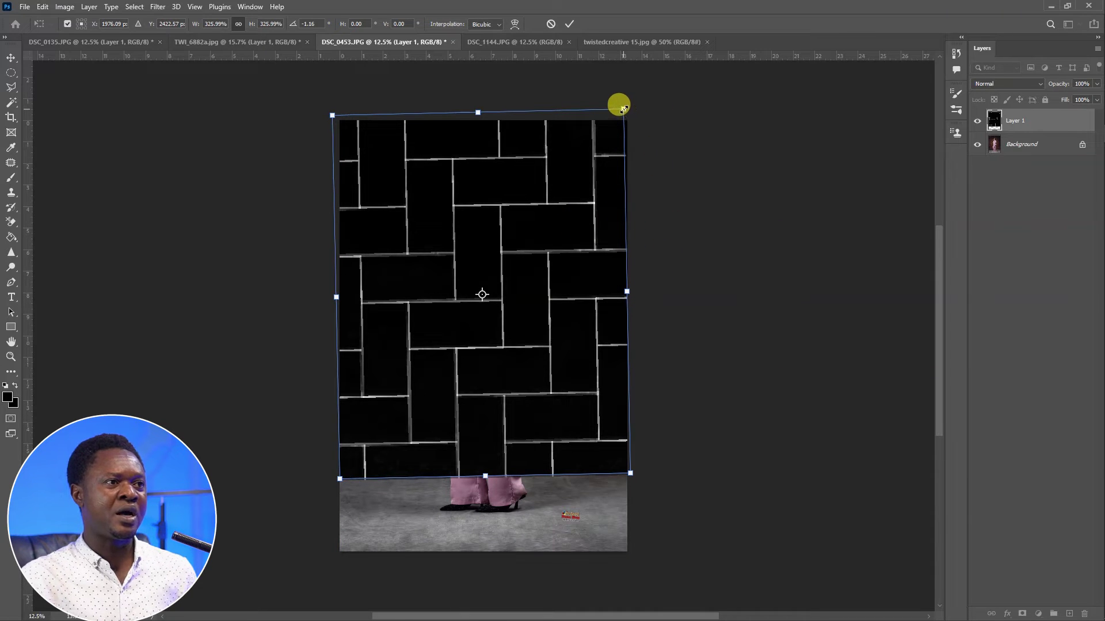
{"action": "left_click_drag", "start_coordinate": [625, 106], "coordinate": [622, 100]}
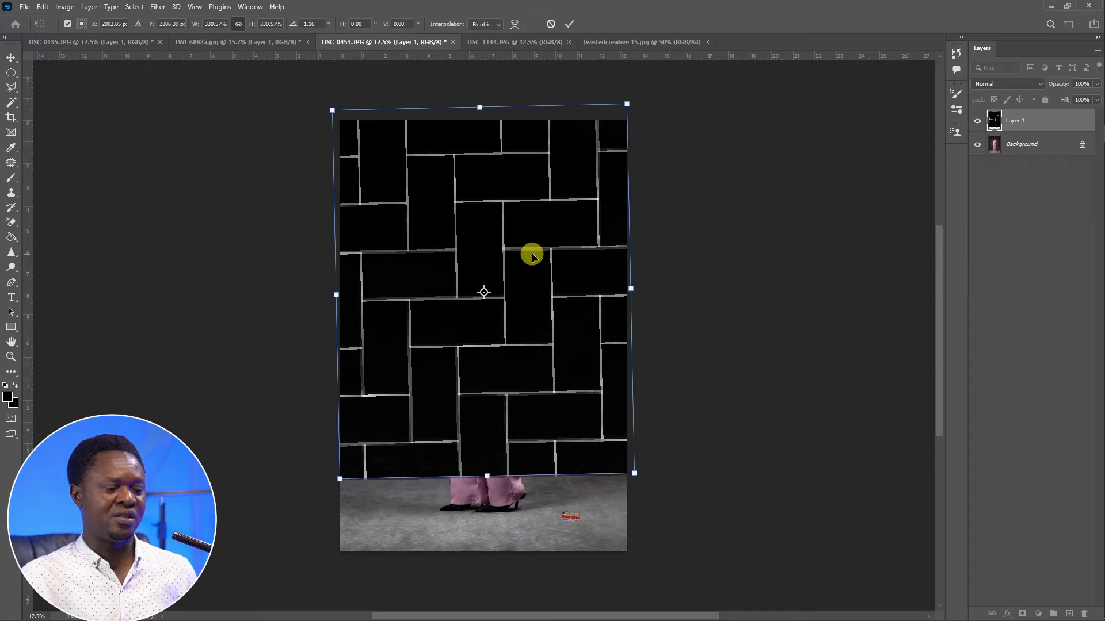
{"action": "key", "text": "Return"}
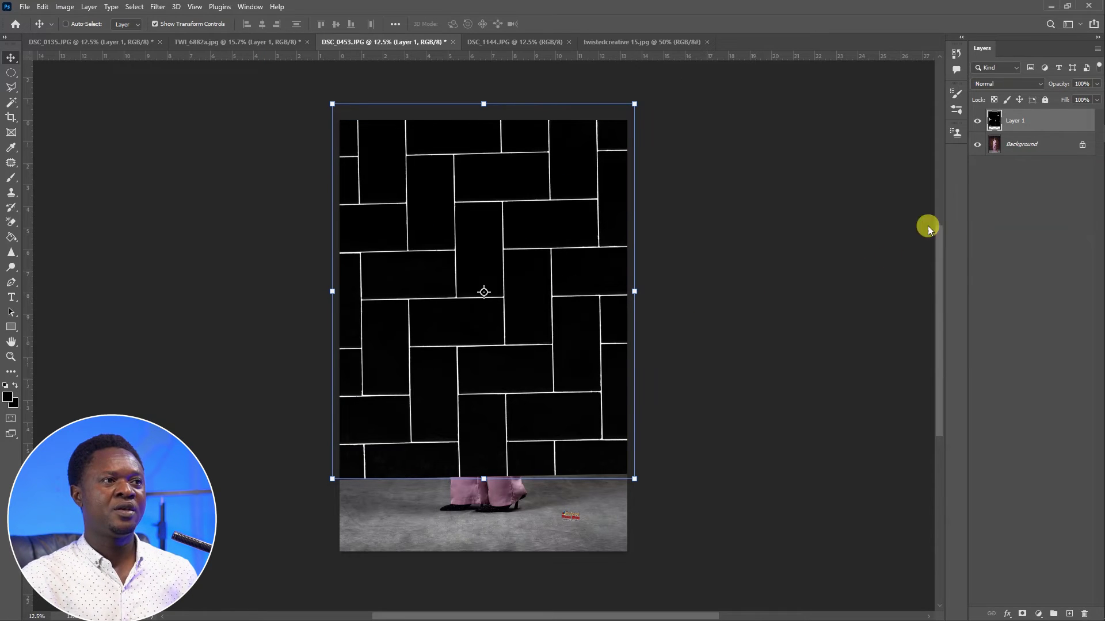
{"action": "left_click", "coordinate": [1002, 81]}
Set the pattern layer to Screen, then Select Subject on the Background layer to select the woman.
{"action": "left_click", "coordinate": [876, 229]}
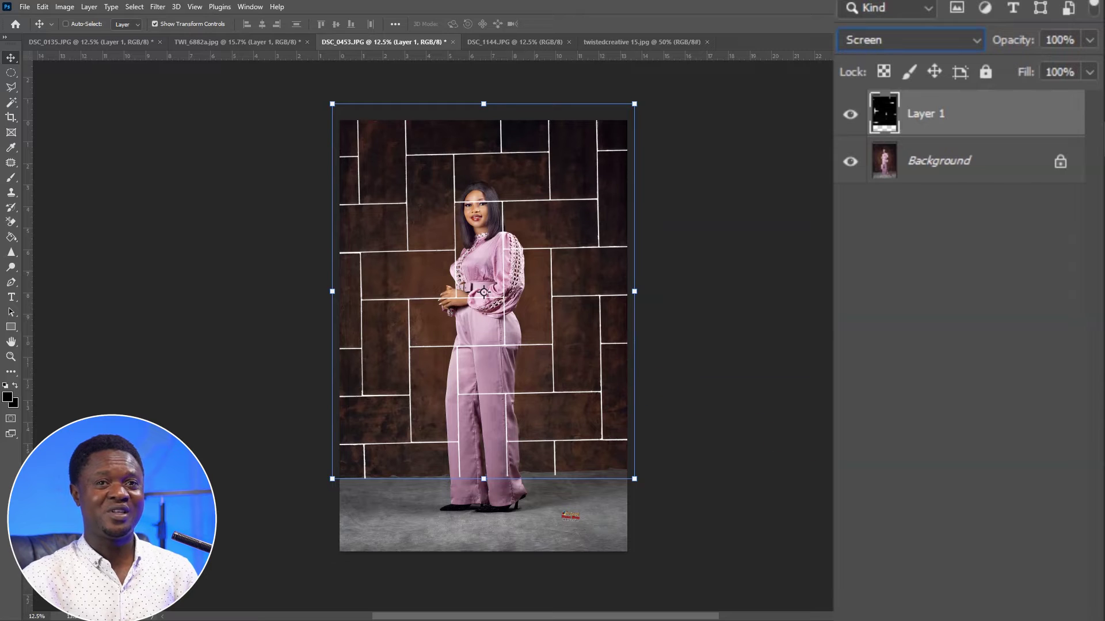
{"action": "left_click", "coordinate": [920, 173]}
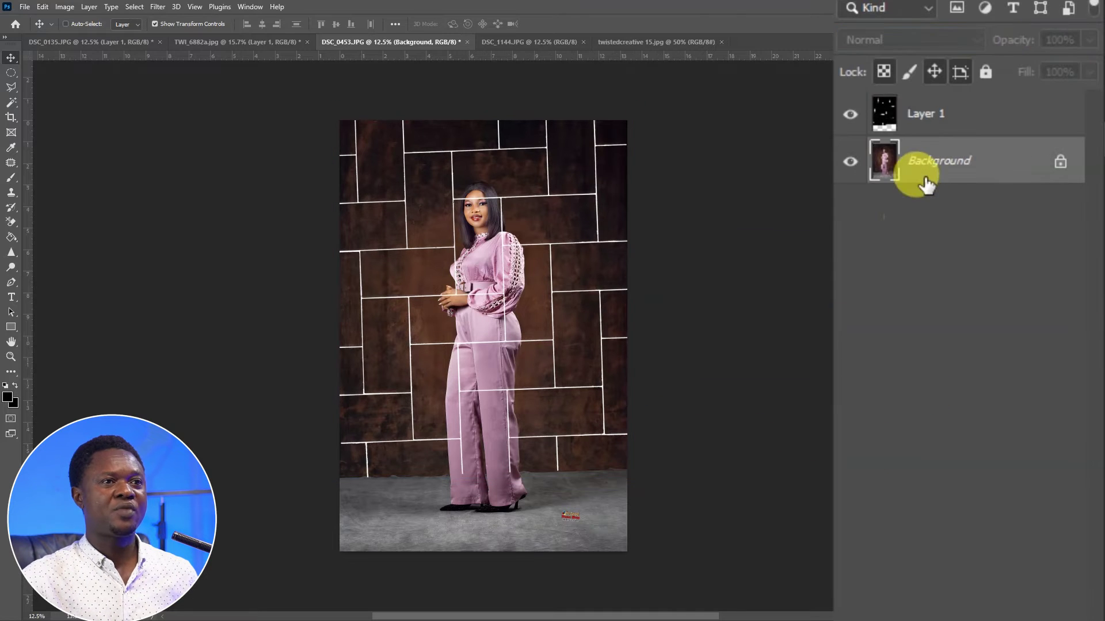
{"action": "left_click", "coordinate": [11, 104]}
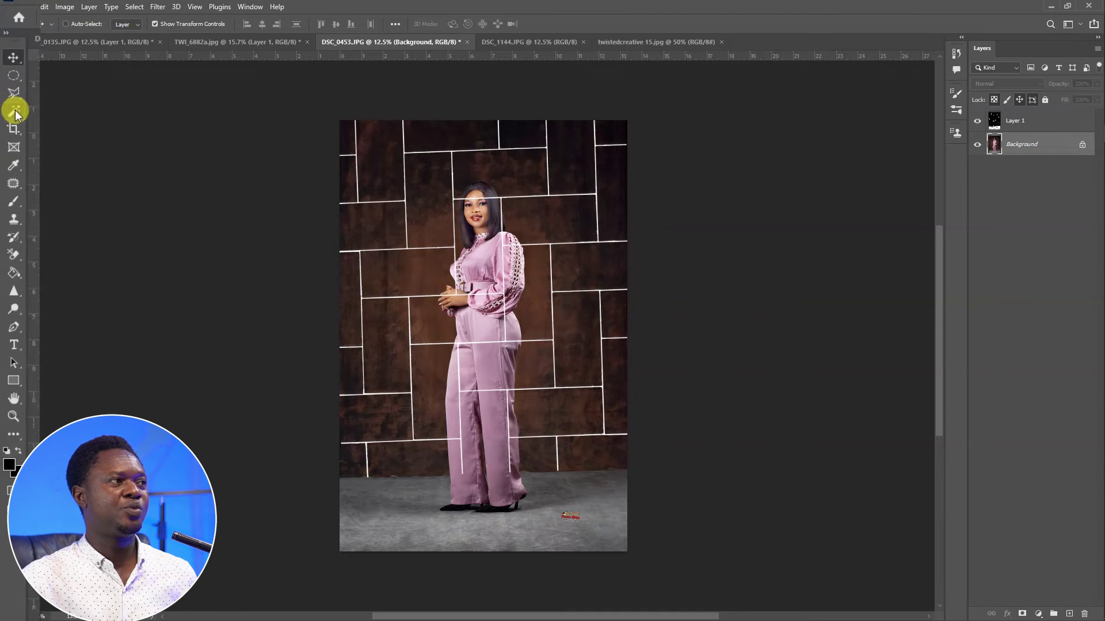
{"action": "left_click", "coordinate": [25, 144]}
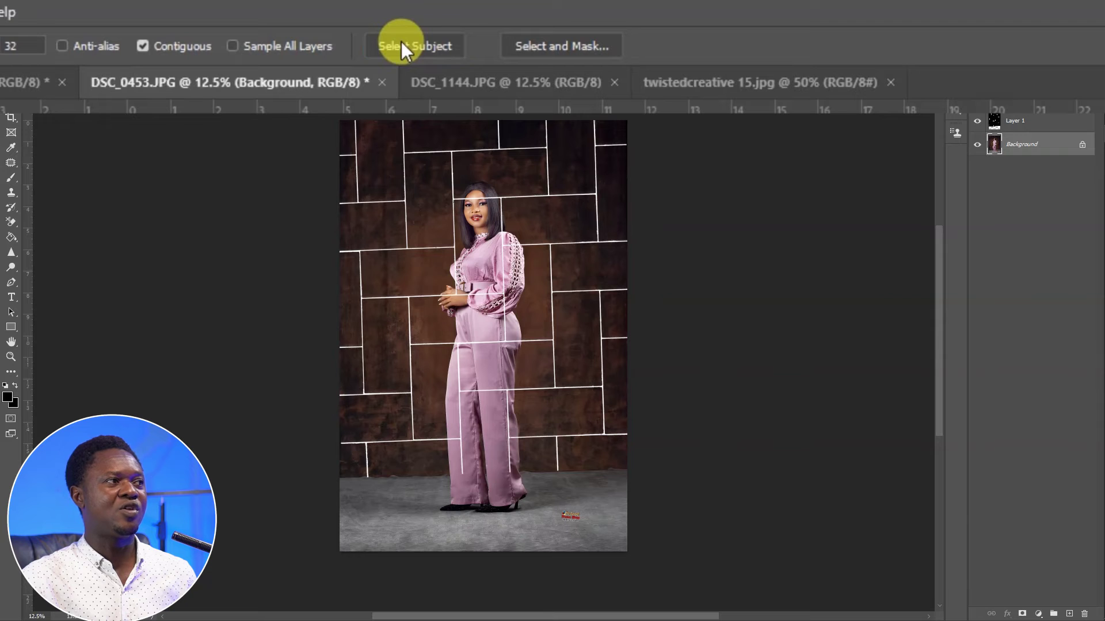
{"action": "left_click", "coordinate": [401, 46]}
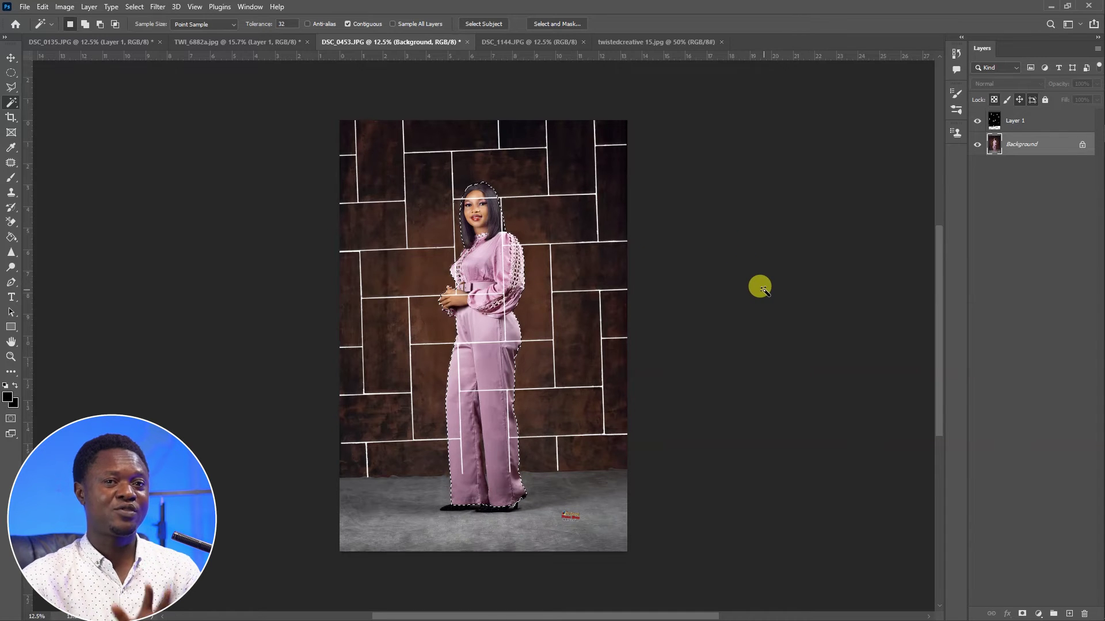
Feather the selection 2 px, delete the brick lines over the woman on Layer 1, and deselect.
{"action": "left_click", "coordinate": [1015, 120]}
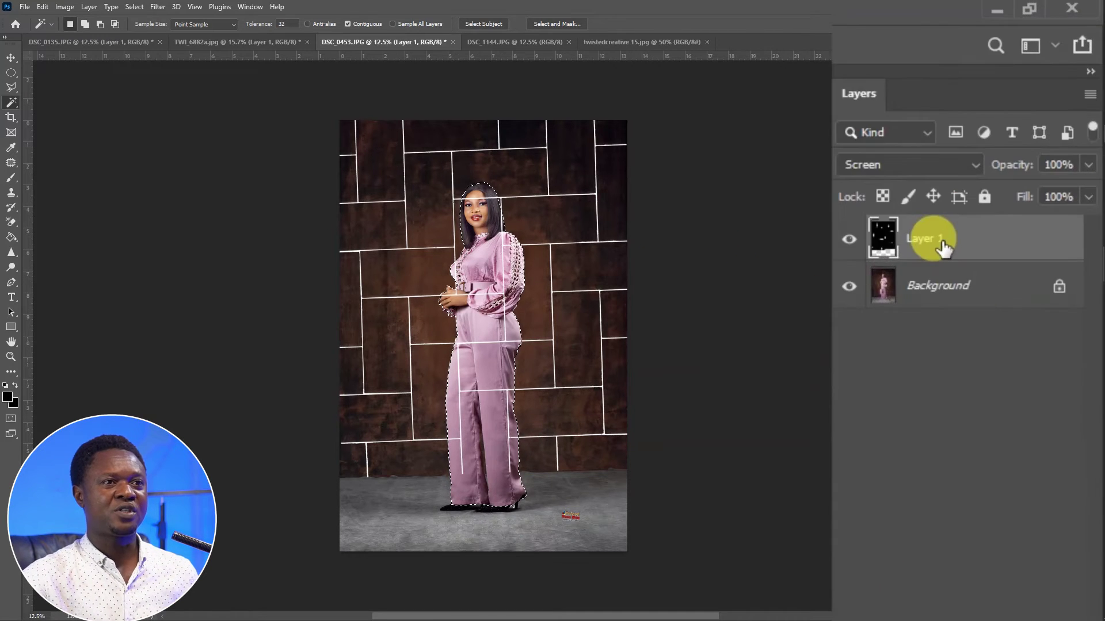
{"action": "right_click", "coordinate": [498, 238]}
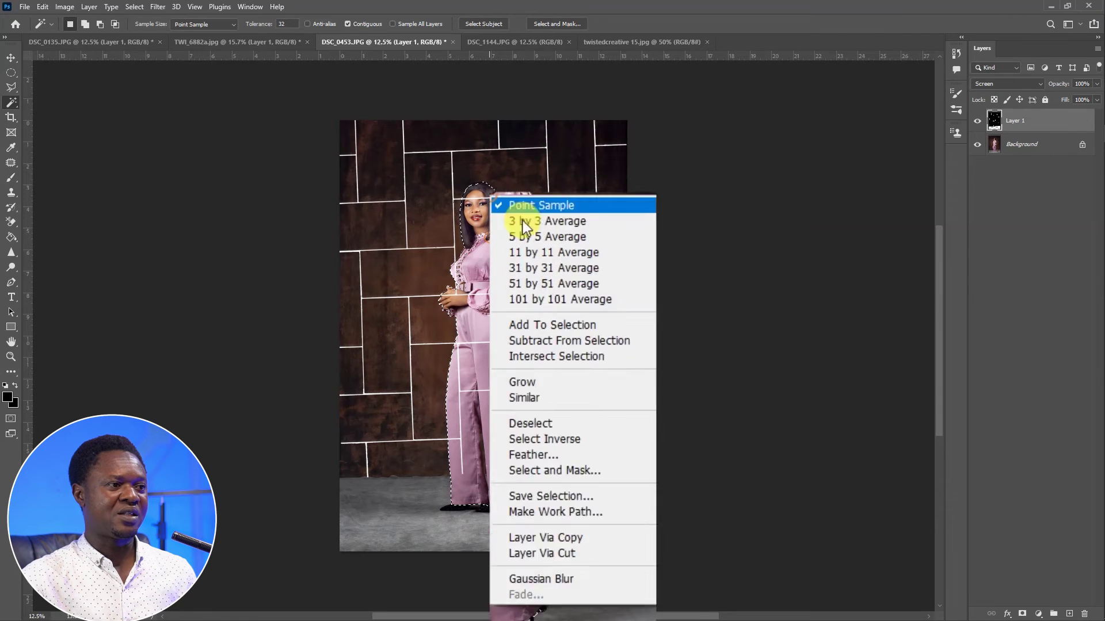
{"action": "left_click", "coordinate": [604, 469]}
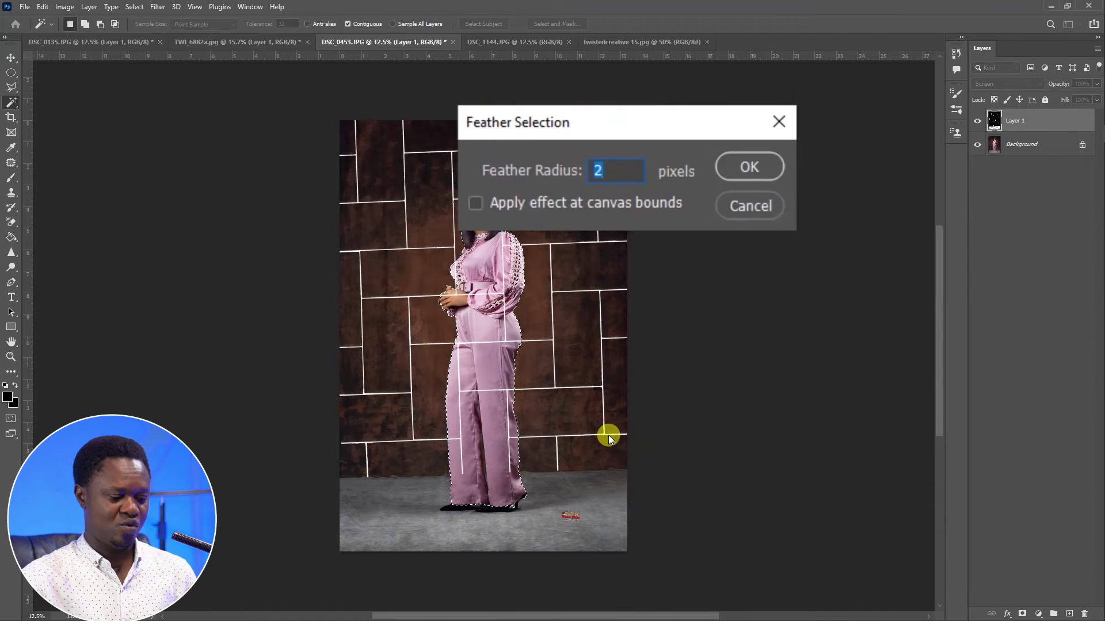
{"action": "key", "text": "Return"}
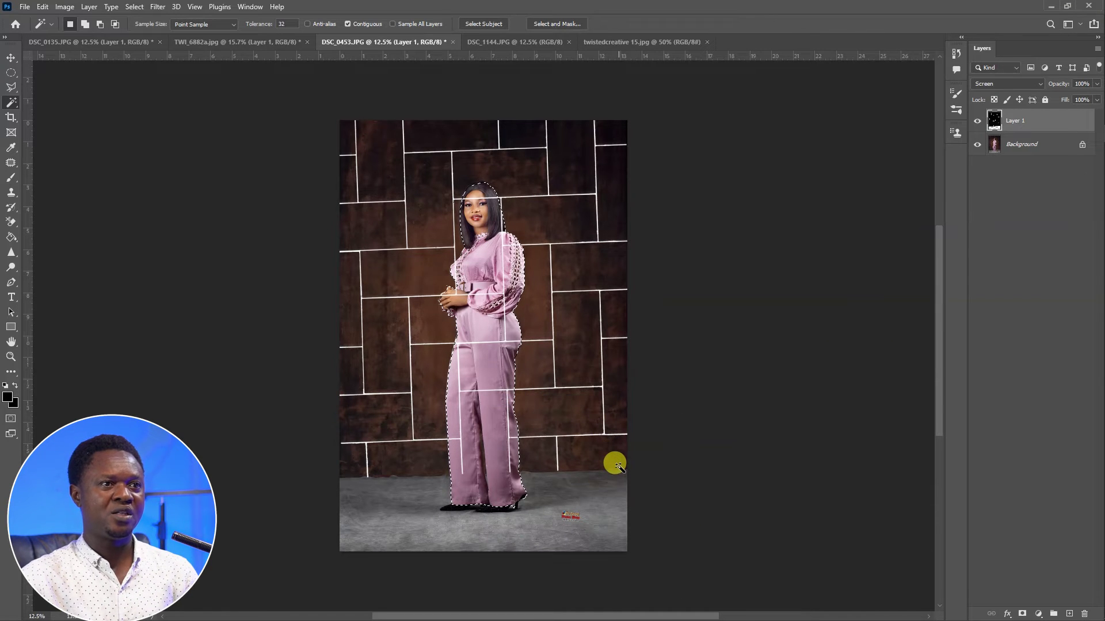
{"action": "key", "text": "Delete"}
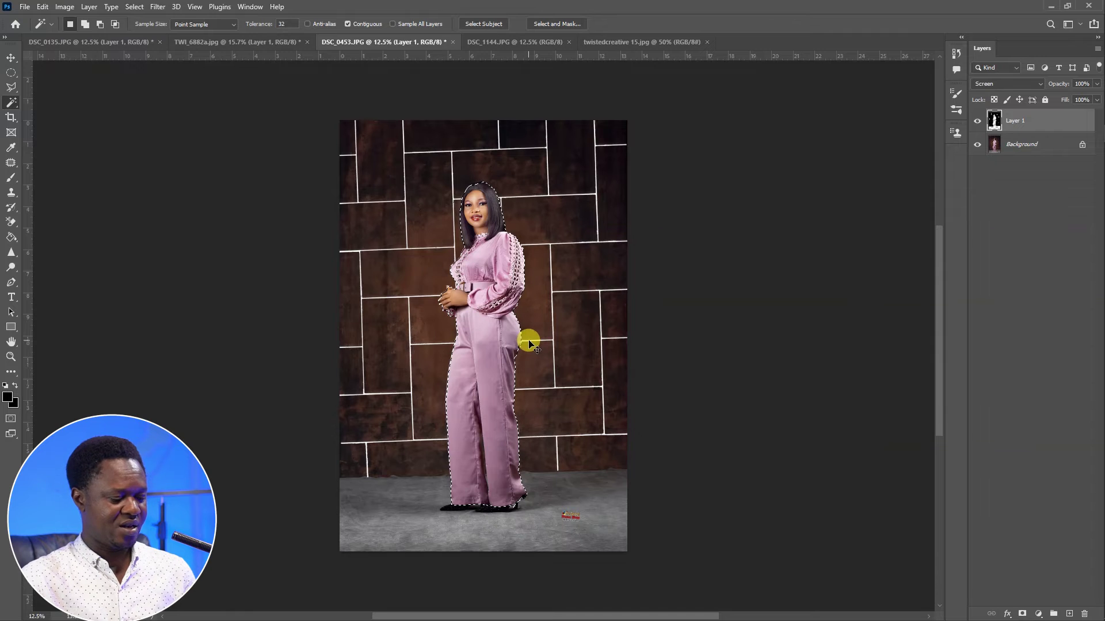
{"action": "key", "text": "ctrl+d"}
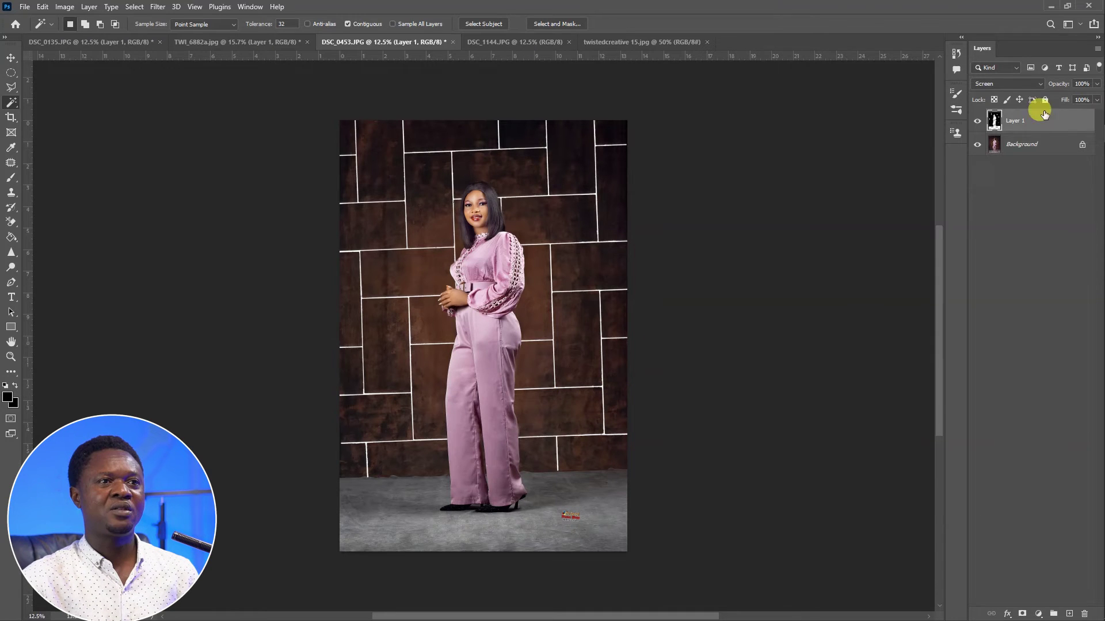
Lower Layer 1 to 72% opacity and apply a 5.4 px Gaussian Blur.
{"action": "left_click_drag", "start_coordinate": [1055, 83], "coordinate": [1051, 86]}
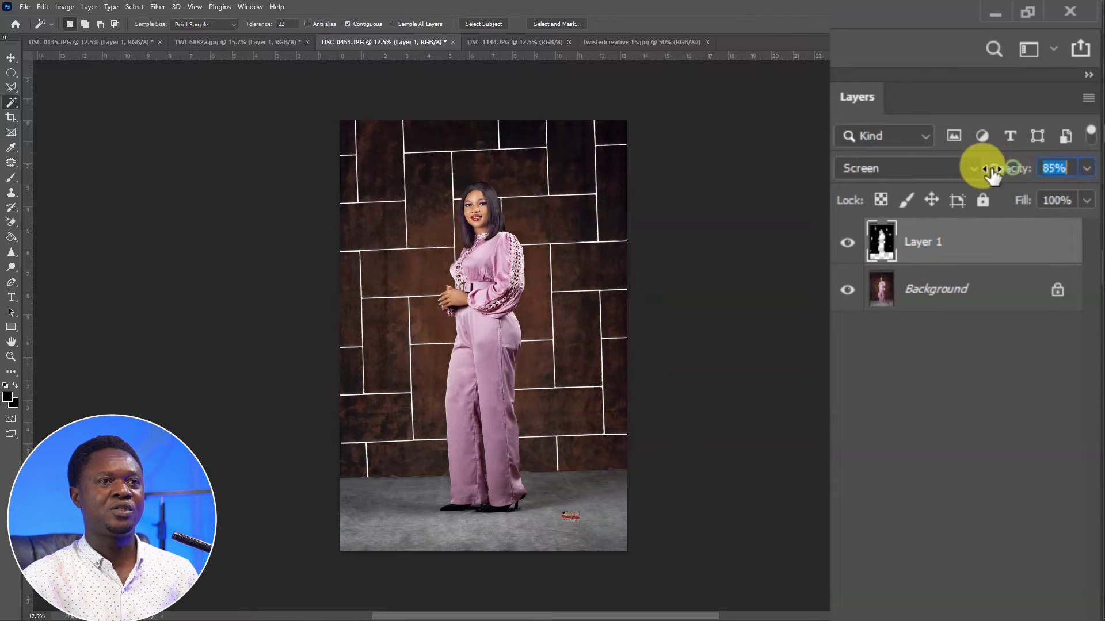
{"action": "left_click_drag", "start_coordinate": [994, 174], "coordinate": [982, 174]}
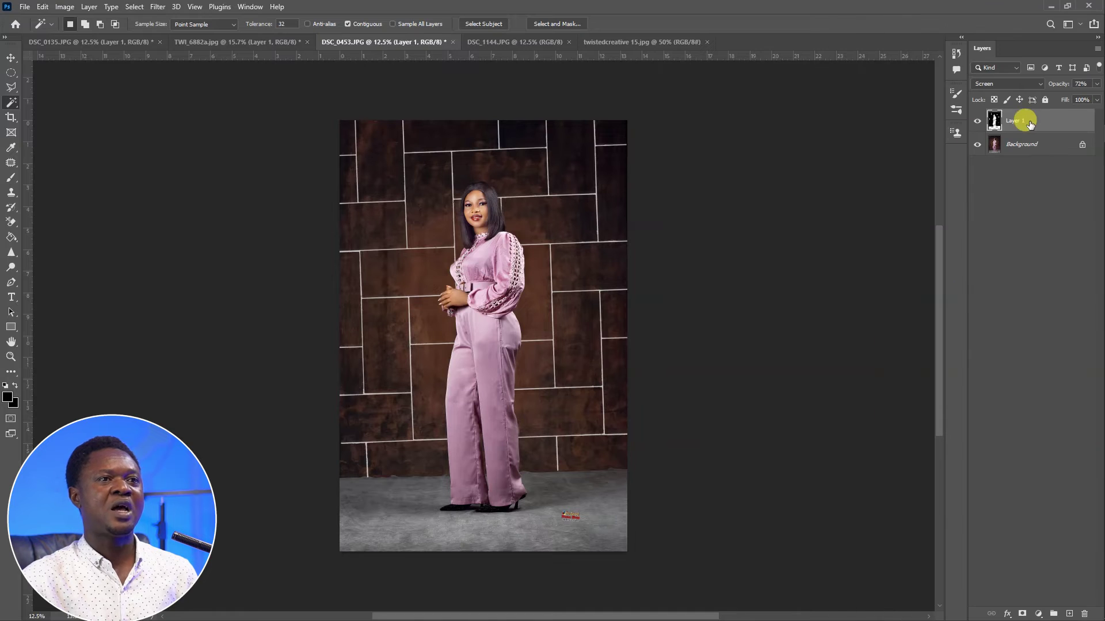
{"action": "left_click", "coordinate": [157, 9]}
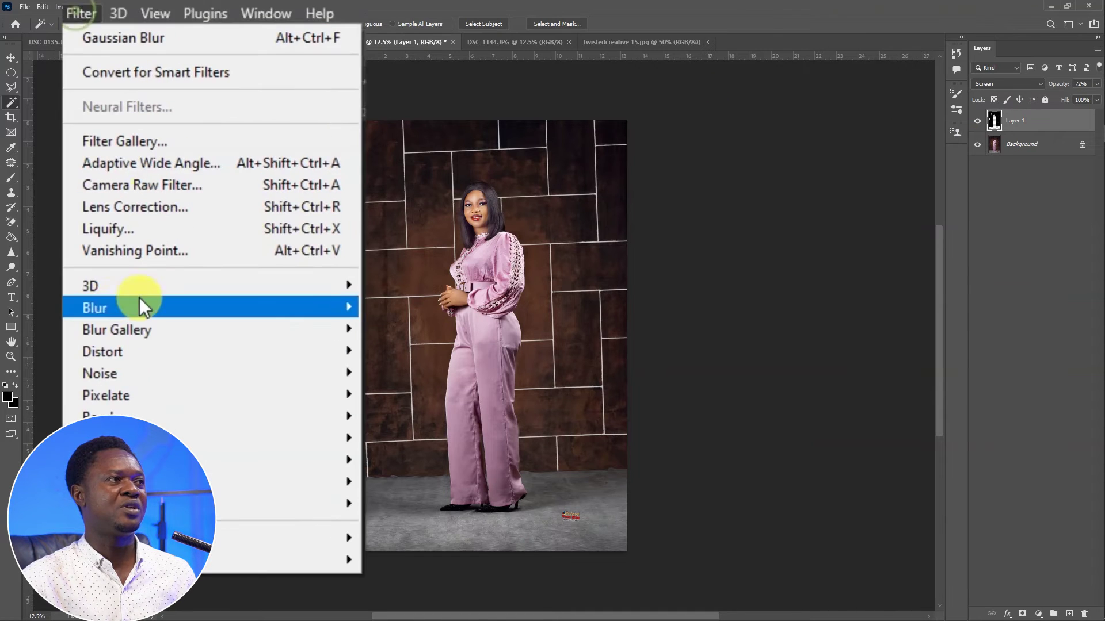
{"action": "mouse_move", "coordinate": [167, 154]}
{"action": "left_click", "coordinate": [426, 395]}
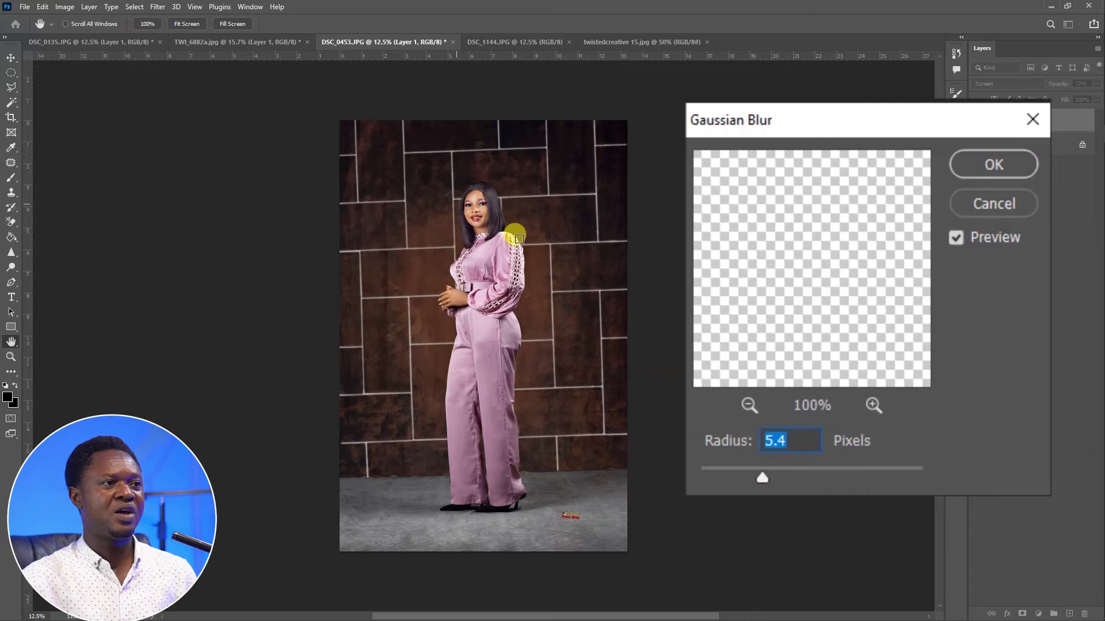
{"action": "left_click", "coordinate": [995, 169]}
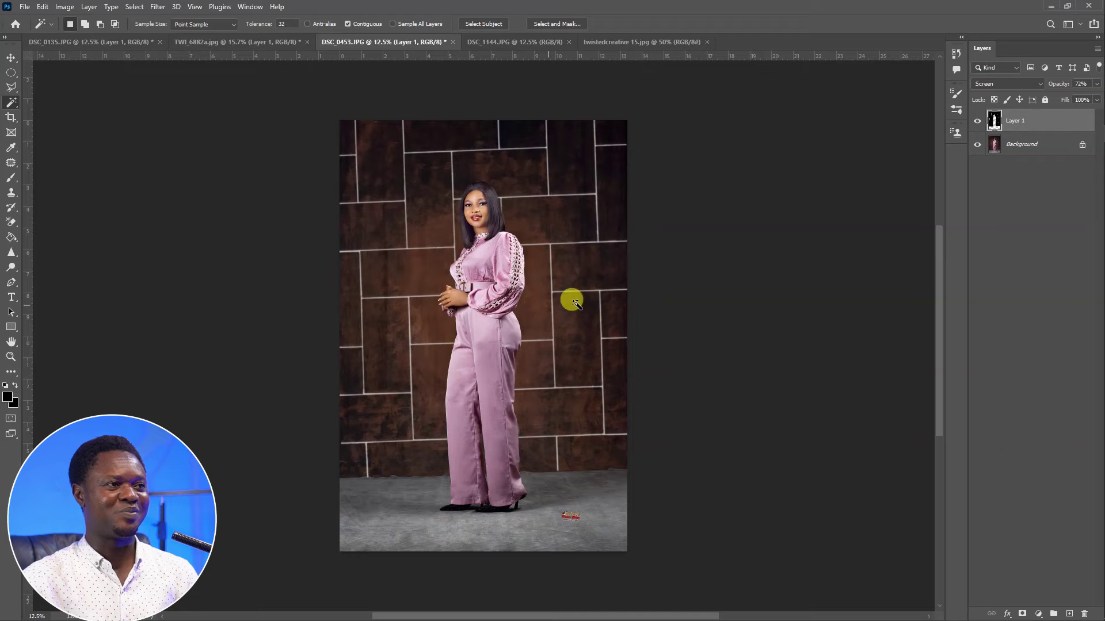
Toggle the pattern layer off and on to compare, then close twistedcreative 15.jpg.
{"action": "left_click", "coordinate": [977, 122]}
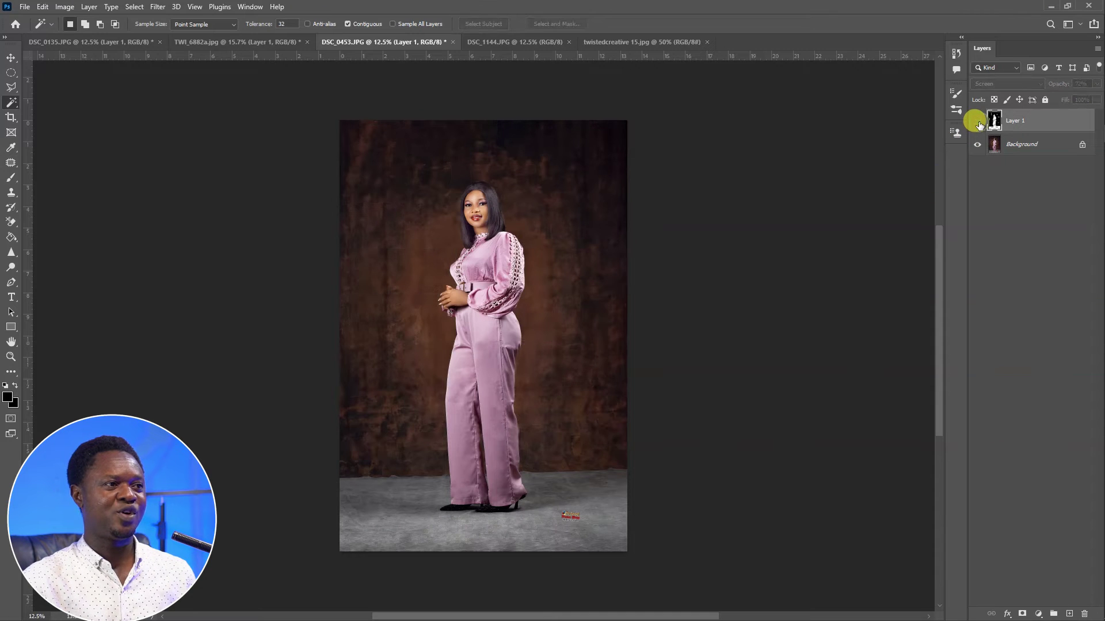
{"action": "left_click", "coordinate": [977, 121]}
{"action": "left_click", "coordinate": [977, 122]}
{"action": "left_click", "coordinate": [977, 121]}
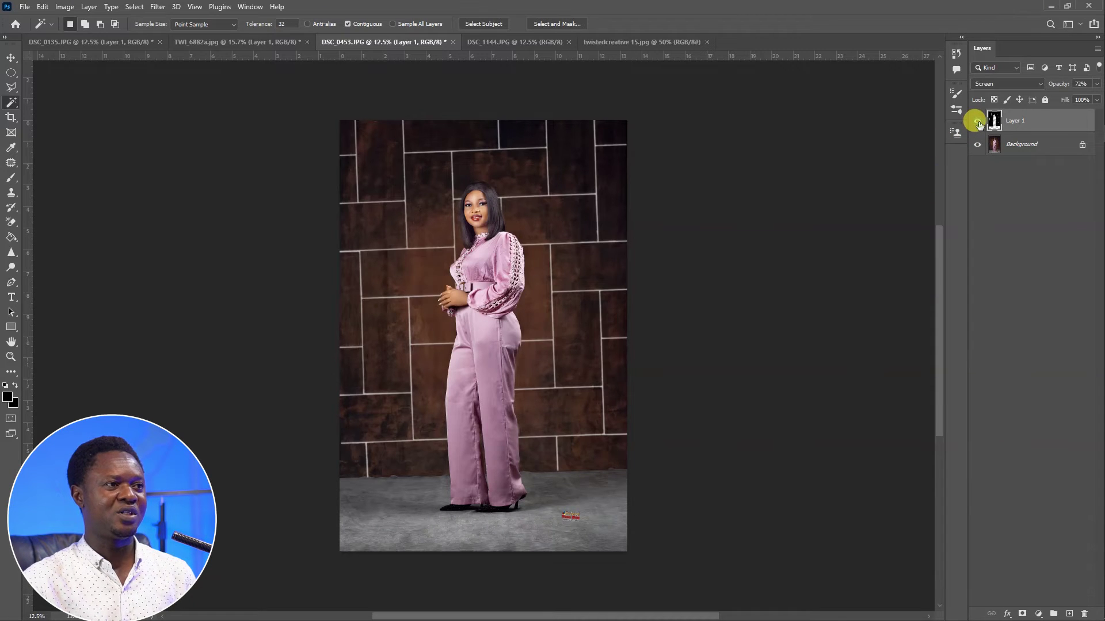
{"action": "key", "text": "ctrl+Tab"}
{"action": "key", "text": "ctrl+Tab"}
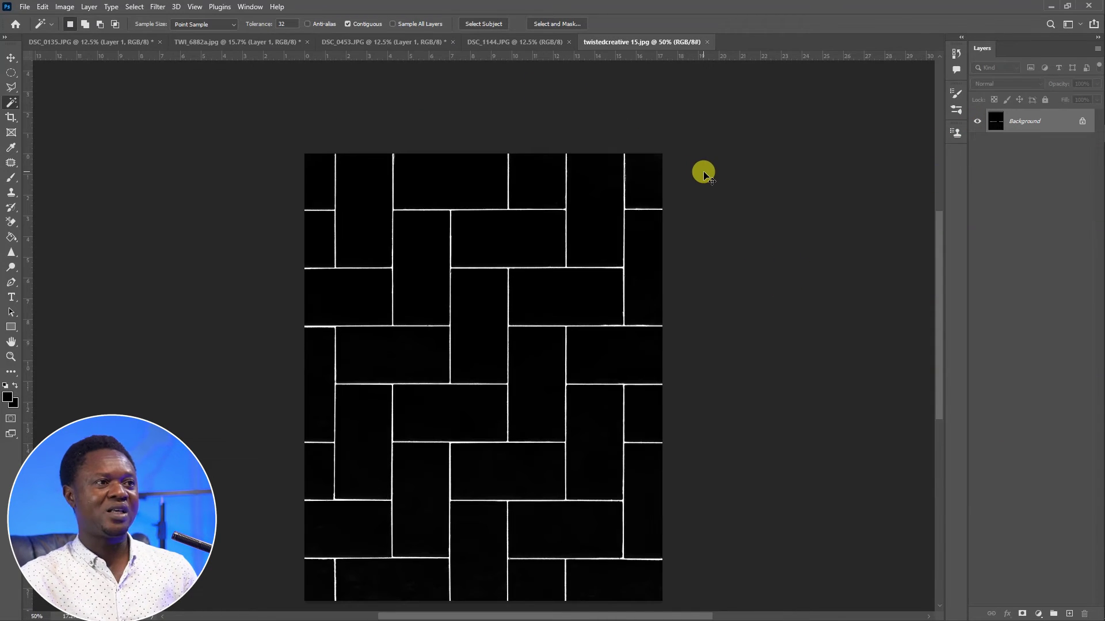
{"action": "key", "text": "ctrl+w"}
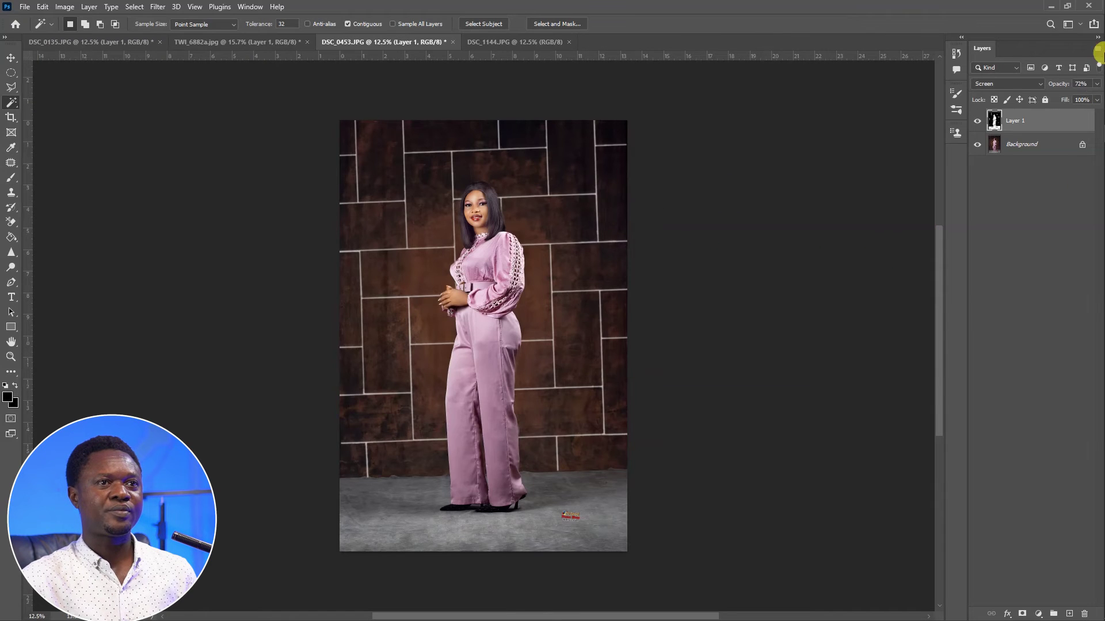
Minimize Photoshop and drag twistedcreative 3 from the snooths folder onto Photoshop.
{"action": "left_click", "coordinate": [1060, 9]}
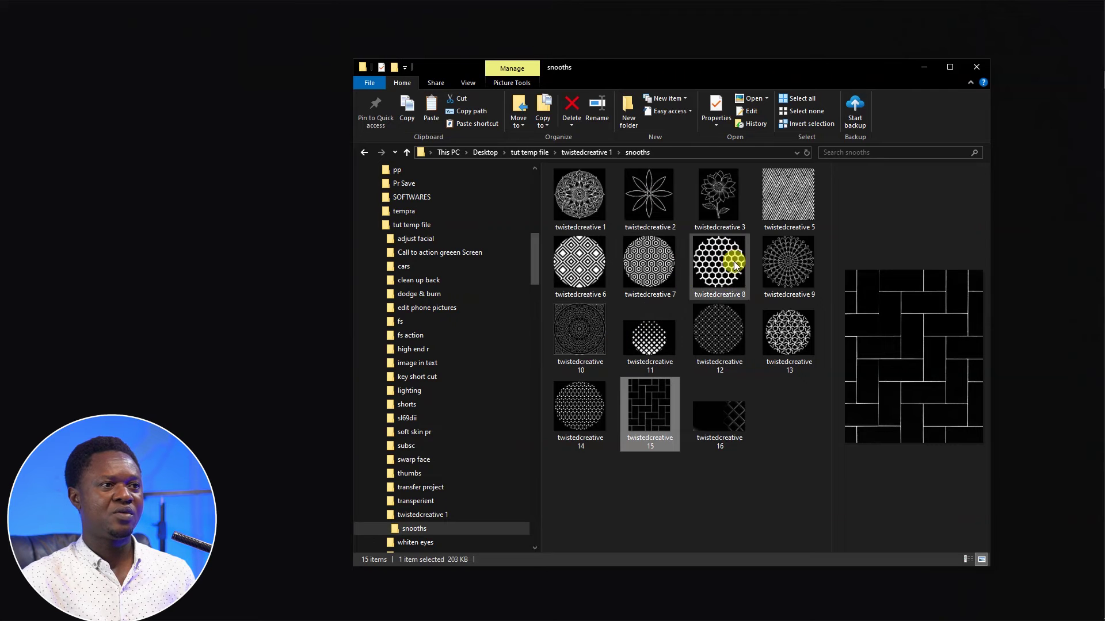
{"action": "left_click", "coordinate": [738, 196]}
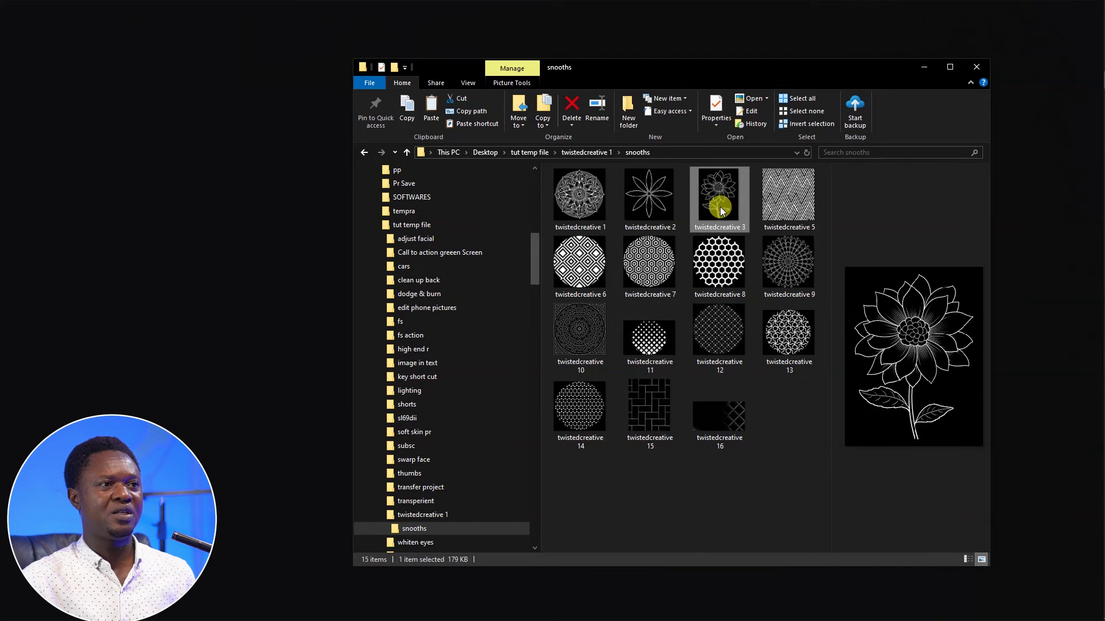
{"action": "left_click_drag", "start_coordinate": [719, 206], "coordinate": [690, 17]}
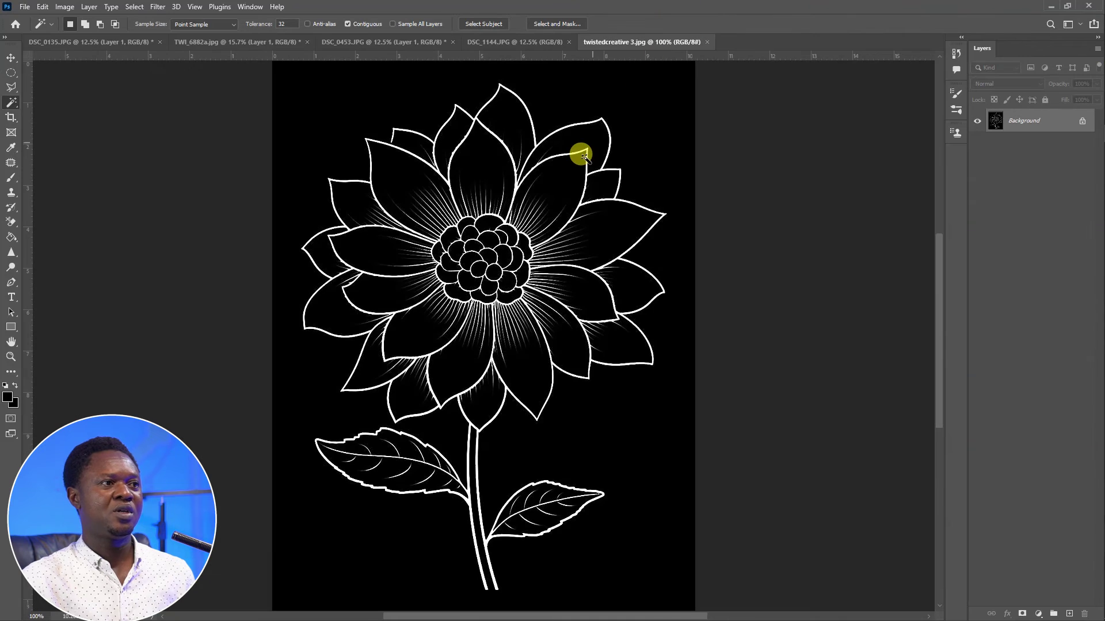
Drag the flower pattern onto the DSC_1144.JPG portrait as a new layer.
{"action": "left_click", "coordinate": [10, 53]}
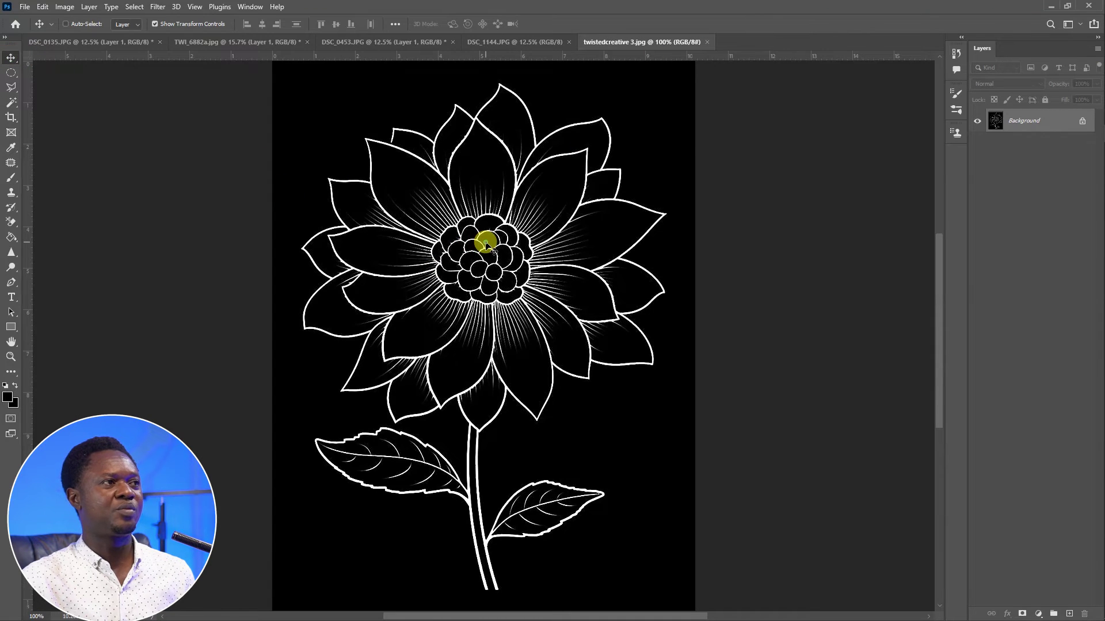
{"action": "left_click_drag", "start_coordinate": [486, 245], "coordinate": [502, 46]}
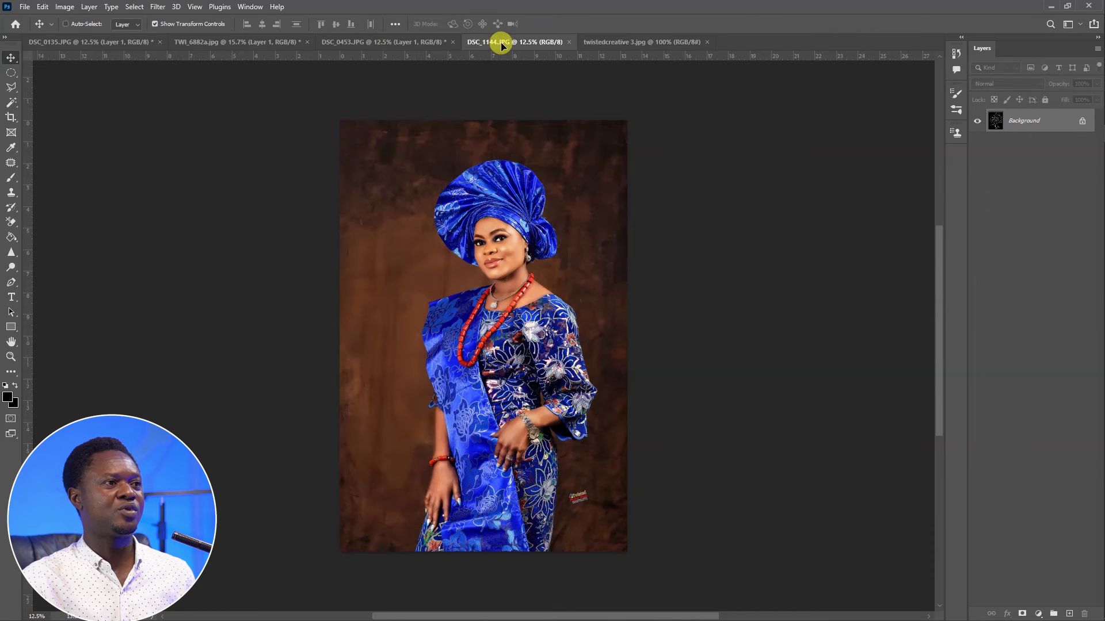
{"action": "left_click_drag", "start_coordinate": [464, 377], "coordinate": [463, 375]}
Enlarge the flower to about 712%, tilt it about -29°, reposition it, and commit.
{"action": "left_click_drag", "start_coordinate": [486, 339], "coordinate": [643, 186]}
{"action": "left_click_drag", "start_coordinate": [436, 408], "coordinate": [334, 540]}
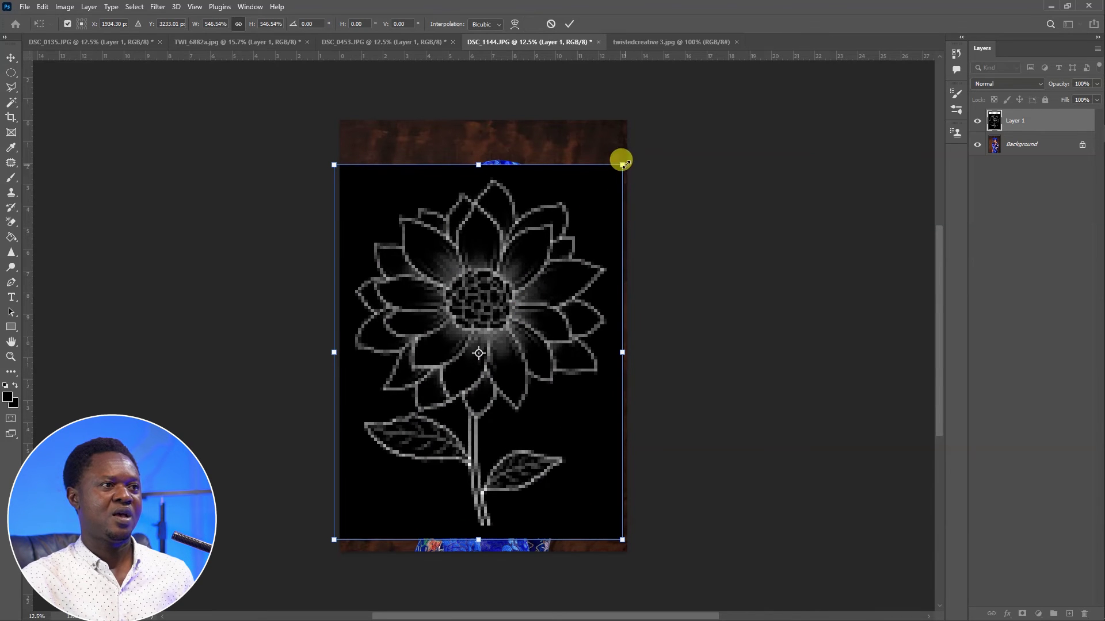
{"action": "left_click_drag", "start_coordinate": [622, 165], "coordinate": [519, 134]}
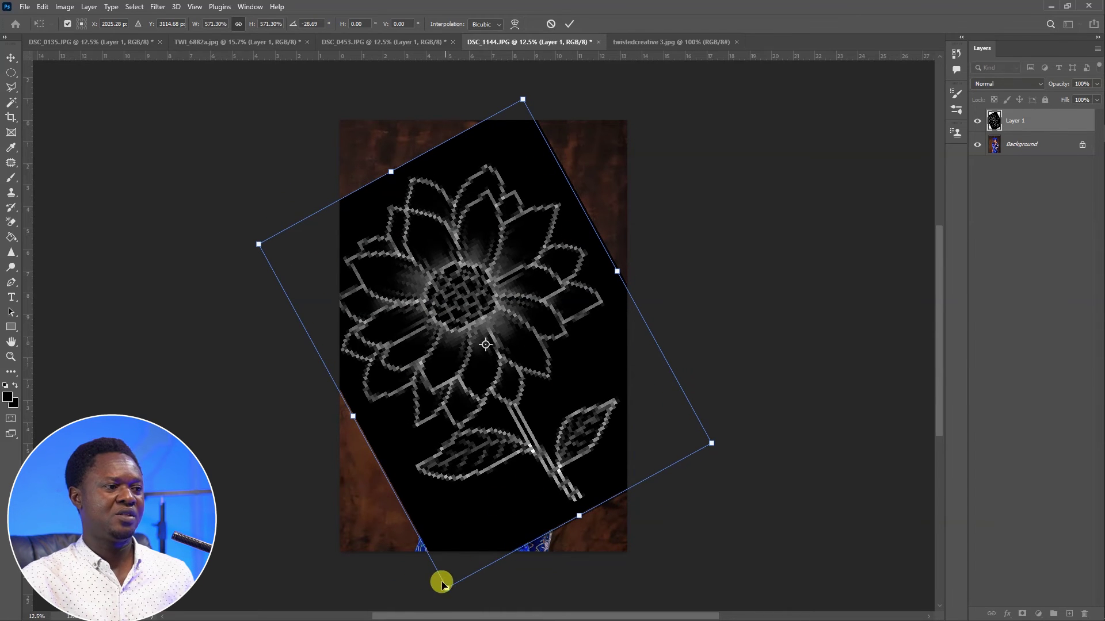
{"action": "mouse_move", "coordinate": [445, 591]}
{"action": "left_mouse_down"}
{"action": "mouse_move", "coordinate": [427, 607]}
{"action": "mouse_move", "coordinate": [435, 609]}
{"action": "left_mouse_up"}
{"action": "left_click_drag", "start_coordinate": [551, 430], "coordinate": [595, 418]}
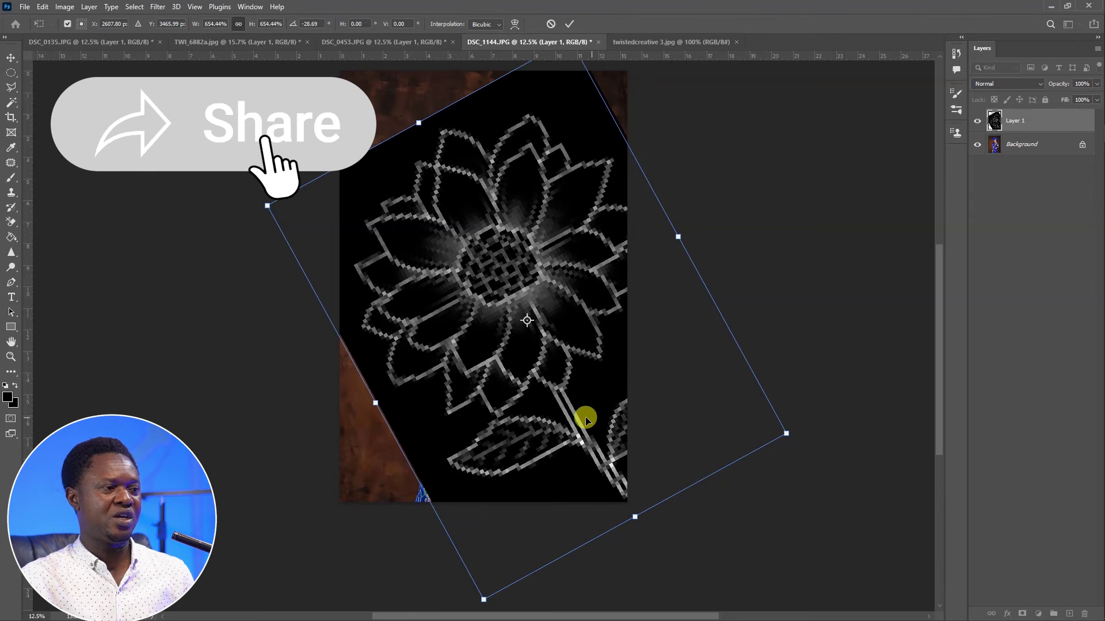
{"action": "key", "text": "ctrl+minus"}
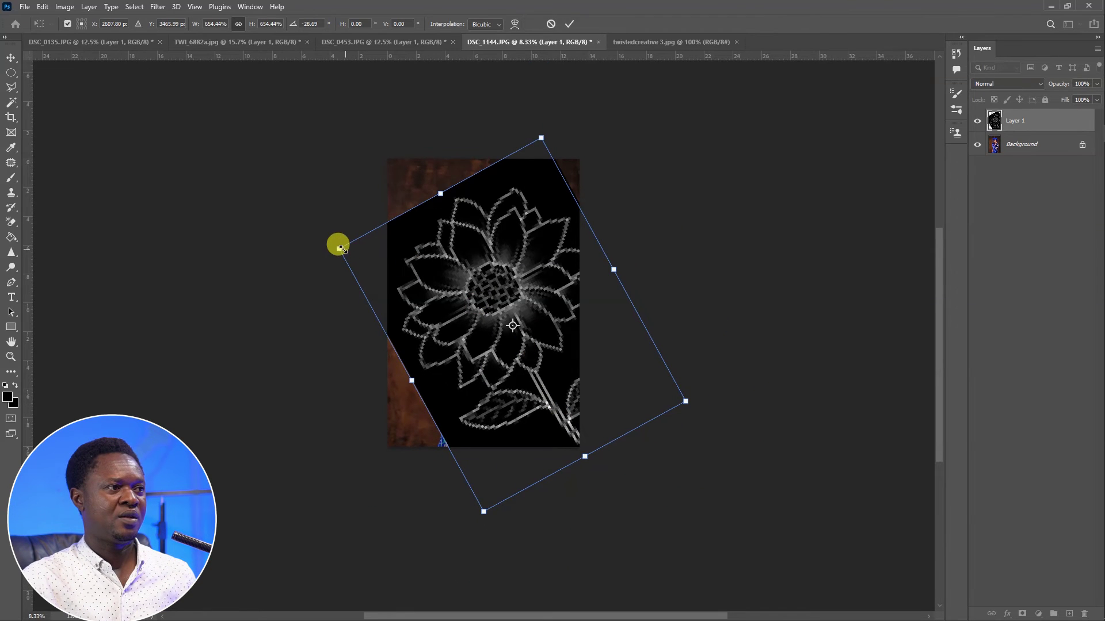
{"action": "left_click_drag", "start_coordinate": [337, 245], "coordinate": [308, 233]}
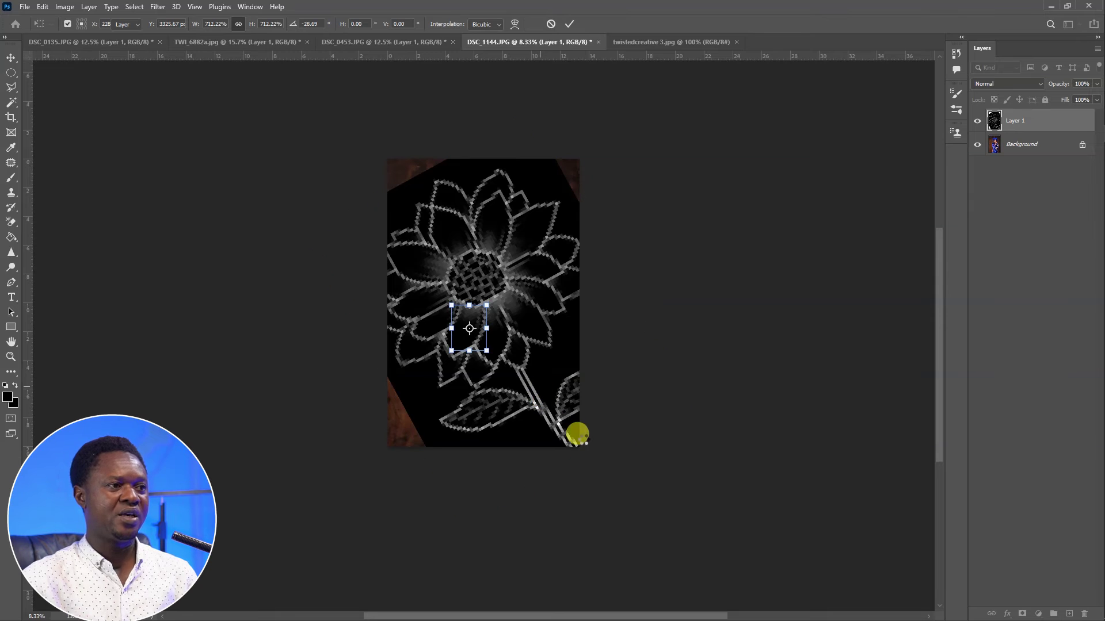
{"action": "key", "text": "Return"}
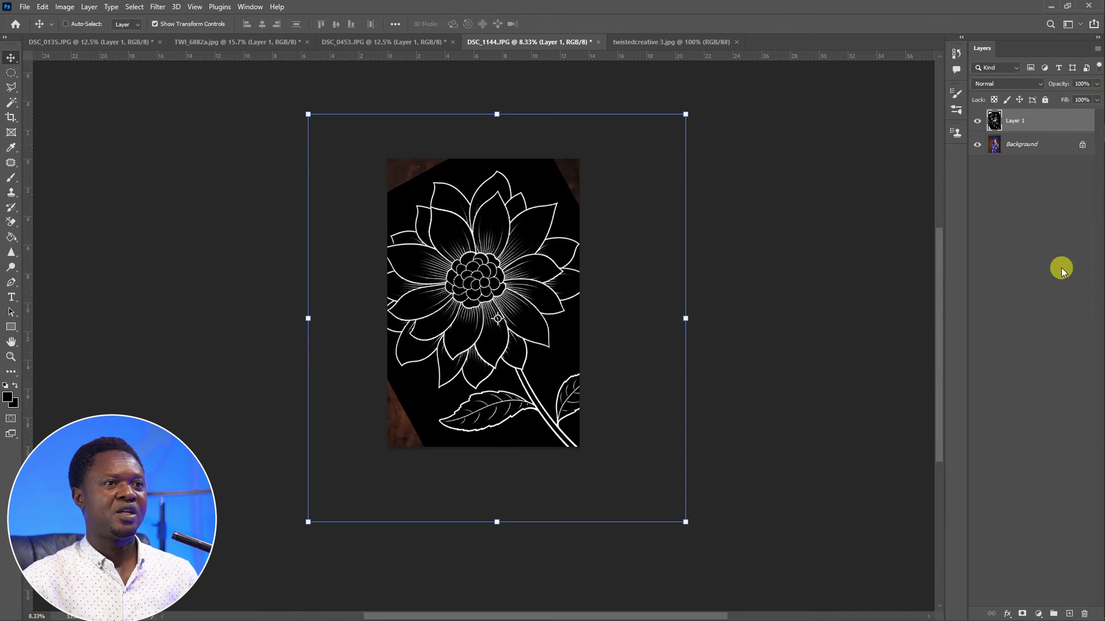
Set the flower layer to Screen and soften it with a 13.9 px Gaussian Blur.
{"action": "left_click", "coordinate": [1003, 83]}
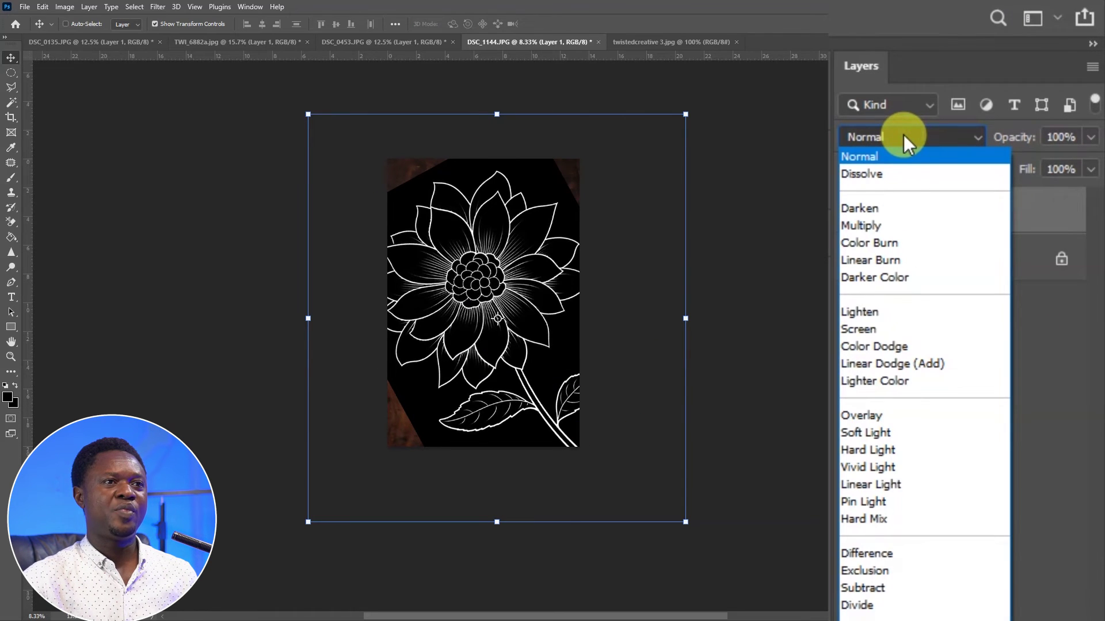
{"action": "left_click", "coordinate": [894, 332]}
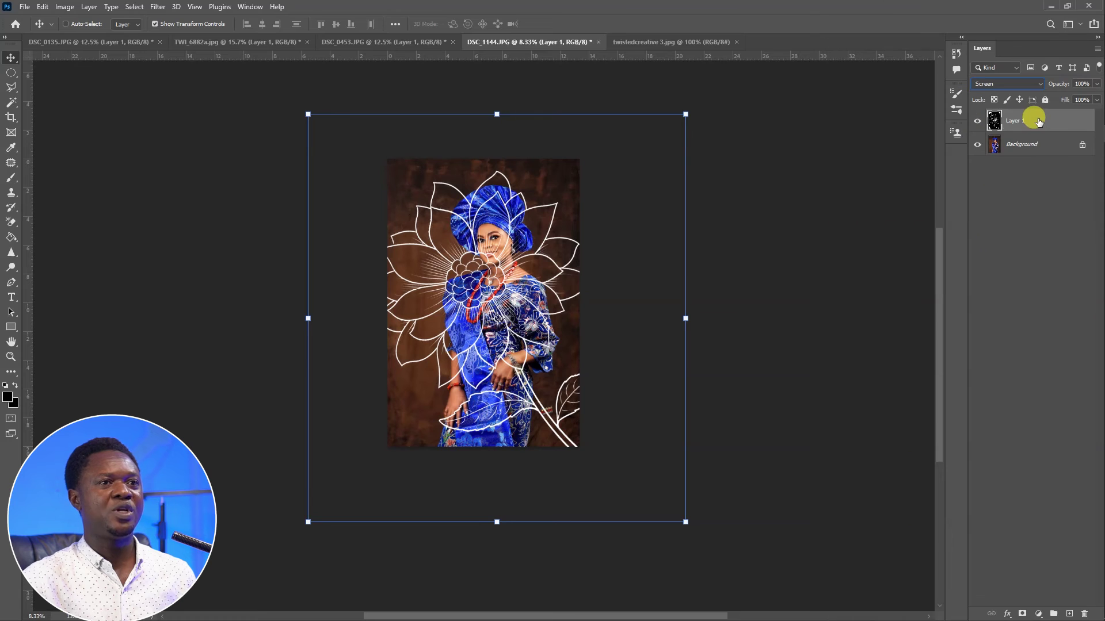
{"action": "left_click", "coordinate": [156, 7]}
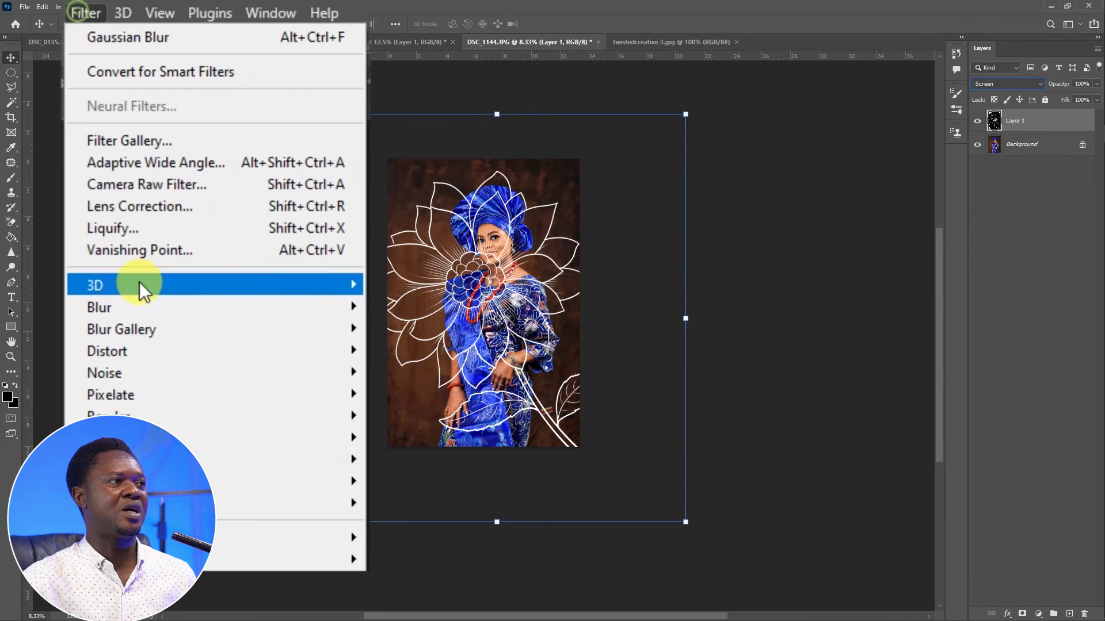
{"action": "mouse_move", "coordinate": [133, 307]}
{"action": "left_click", "coordinate": [437, 392]}
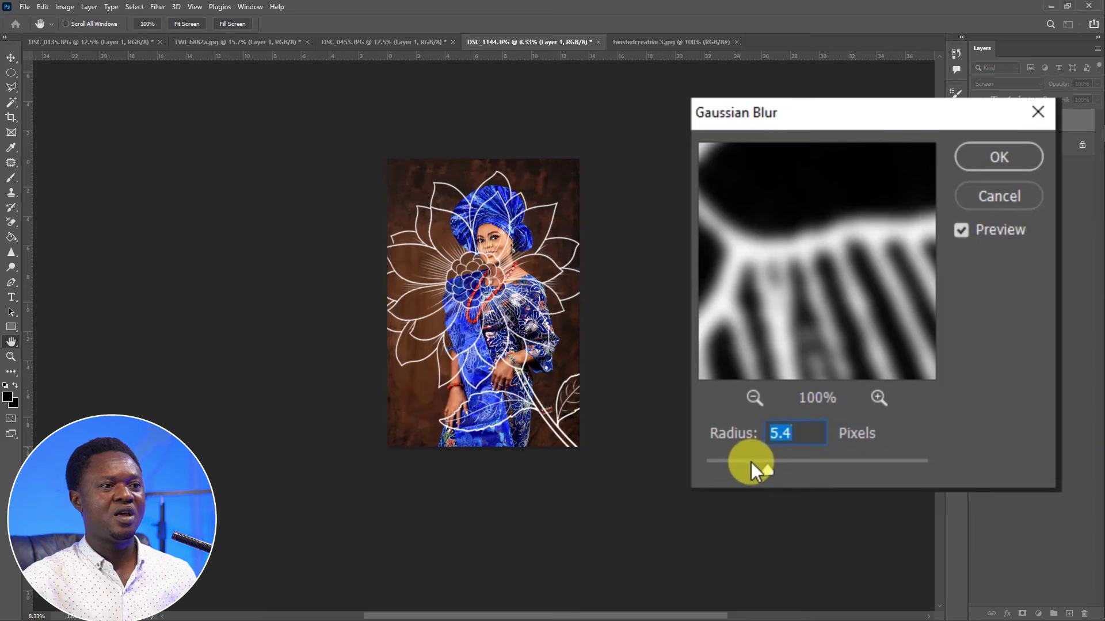
{"action": "left_click_drag", "start_coordinate": [767, 470], "coordinate": [802, 471]}
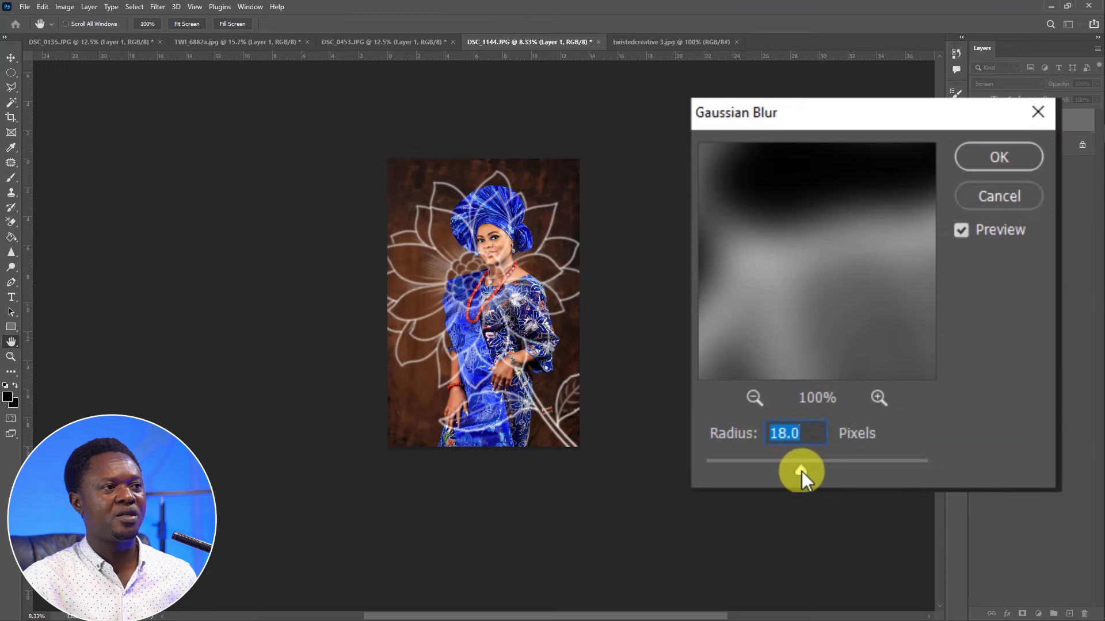
{"action": "left_click_drag", "start_coordinate": [802, 471], "coordinate": [798, 471]}
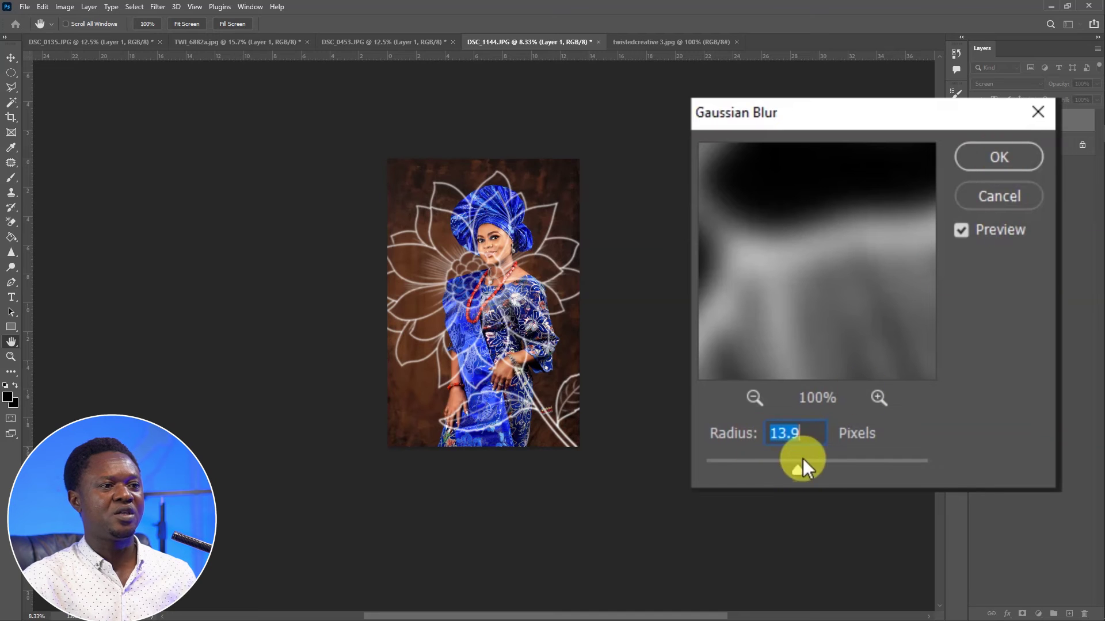
{"action": "left_click", "coordinate": [999, 159]}
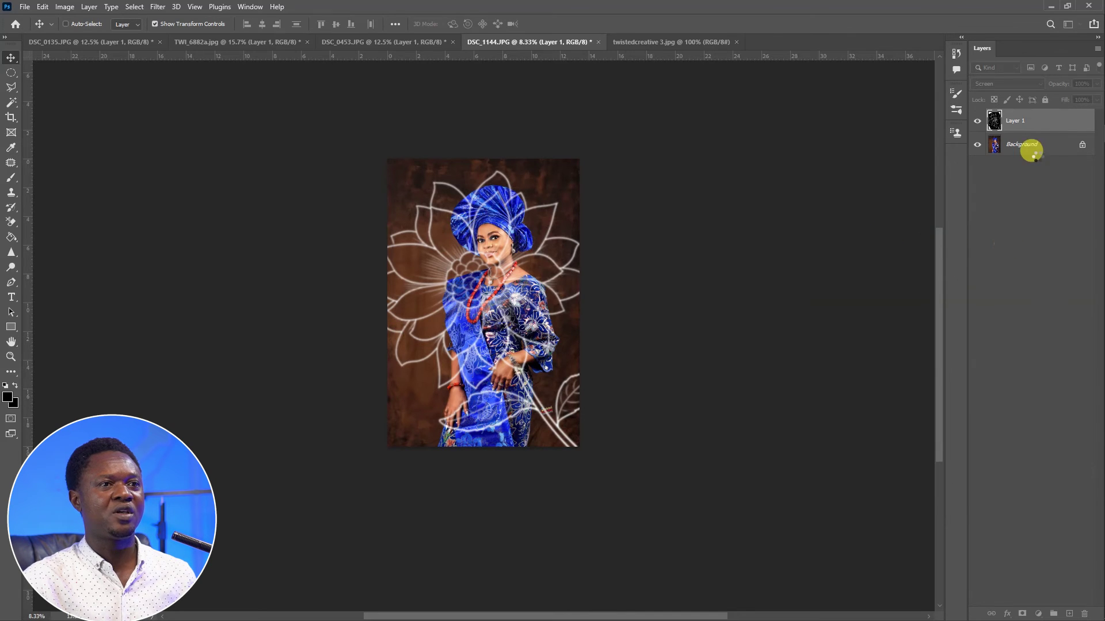
Select the blue-outfit woman, feather 2 px, delete Layer 1's flower lines over her, and deselect.
{"action": "left_click", "coordinate": [1029, 148]}
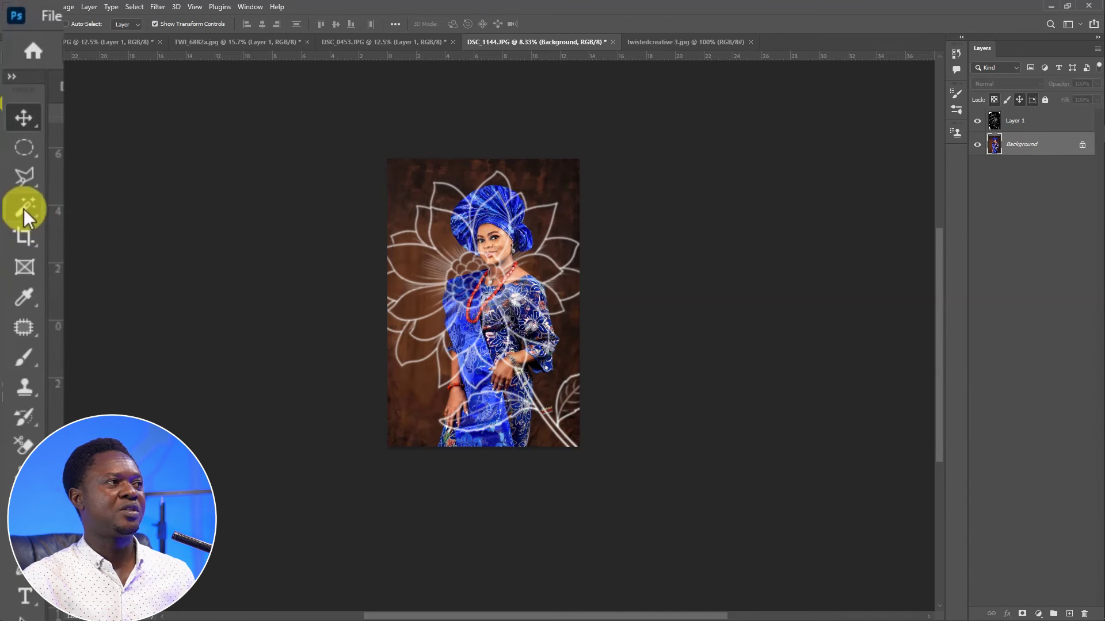
{"action": "left_click", "coordinate": [11, 103]}
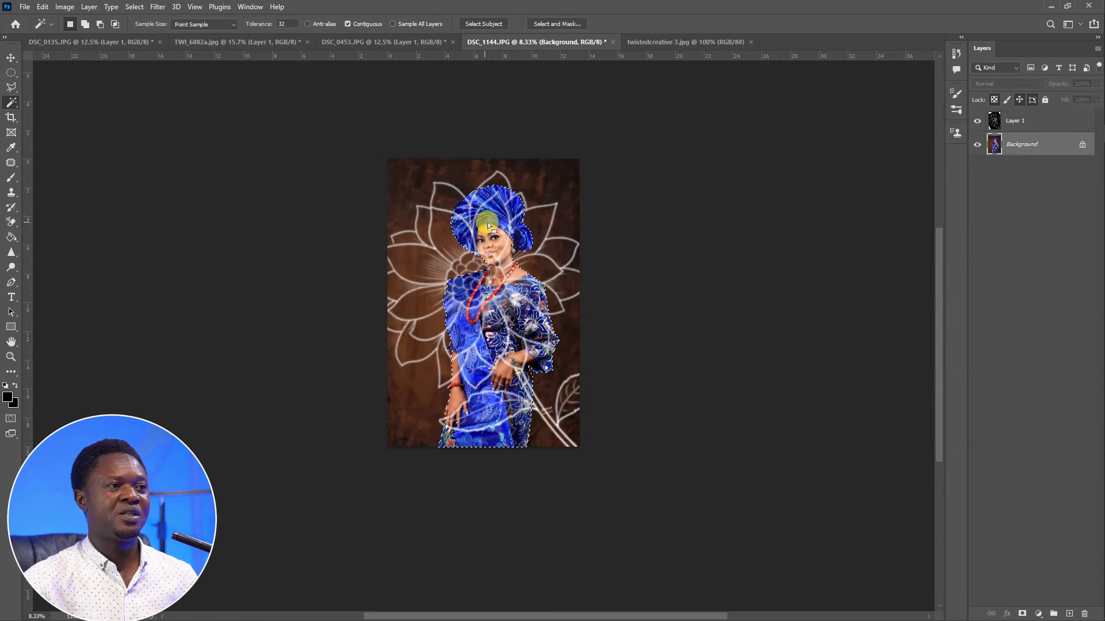
{"action": "right_click", "coordinate": [488, 222]}
{"action": "left_click", "coordinate": [567, 410]}
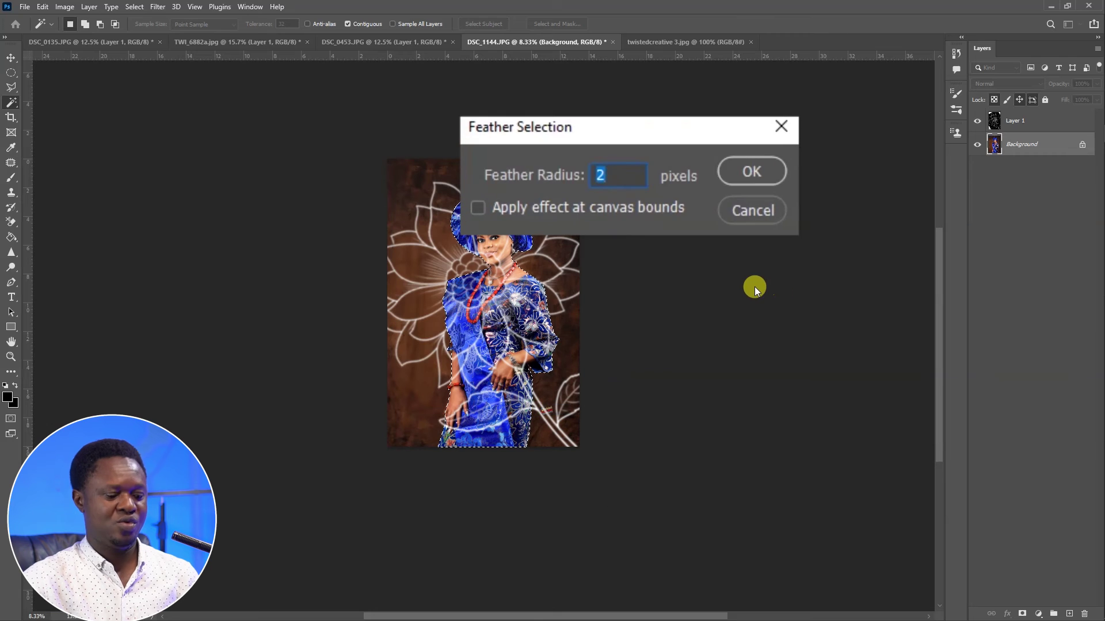
{"action": "key", "text": "Return"}
{"action": "left_click", "coordinate": [927, 212]}
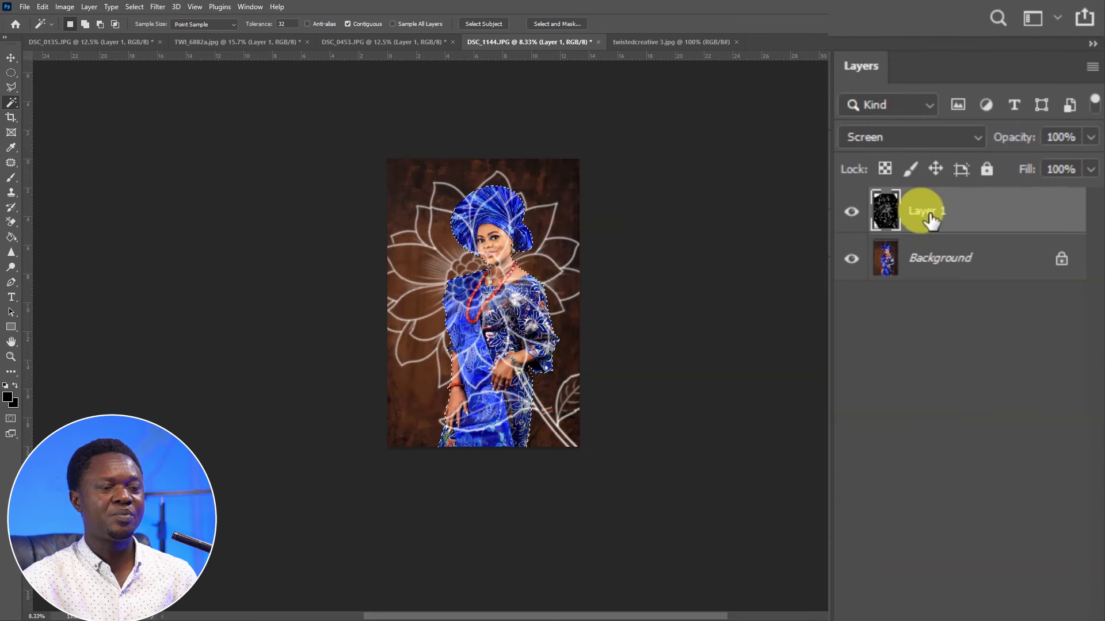
{"action": "key", "text": "Delete"}
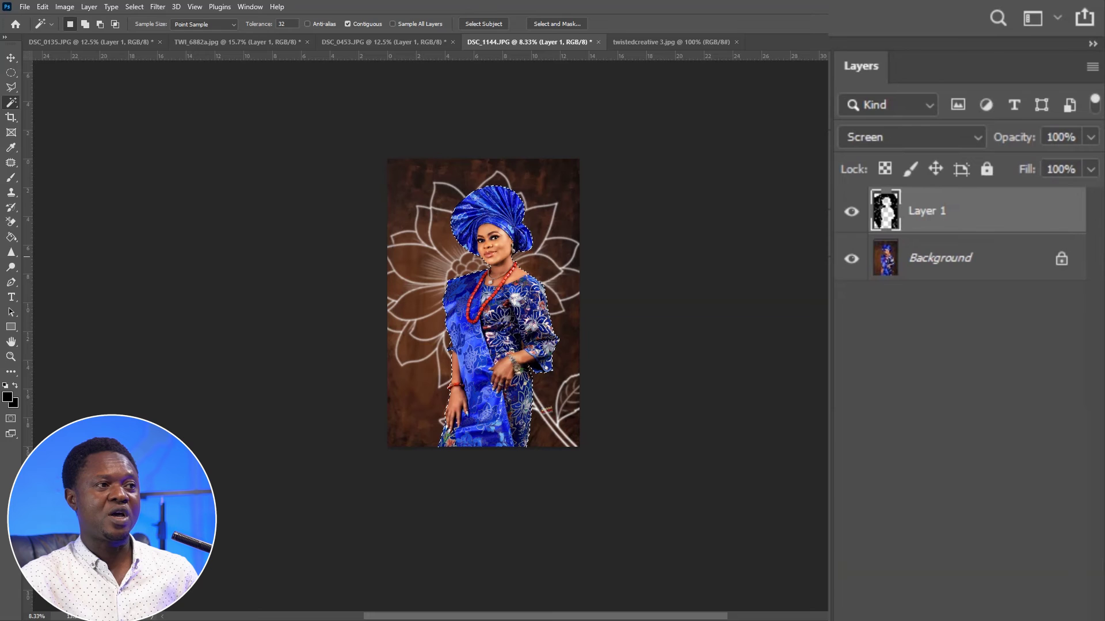
{"action": "key", "text": "ctrl+d"}
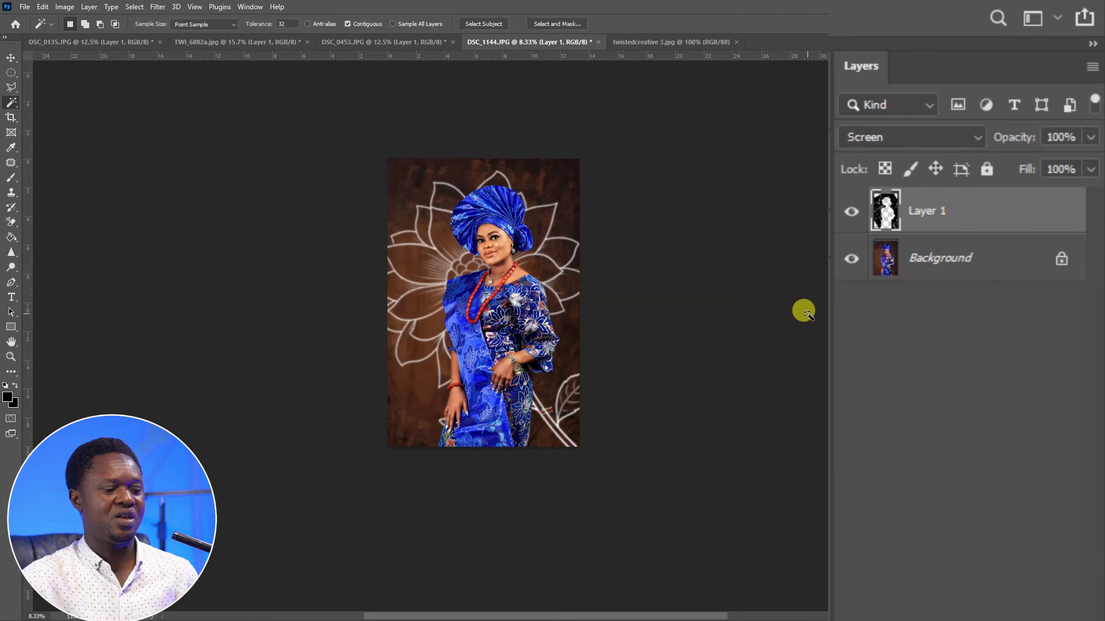
{"action": "key", "text": "ctrl+plus"}
{"action": "key", "text": "ctrl+plus"}
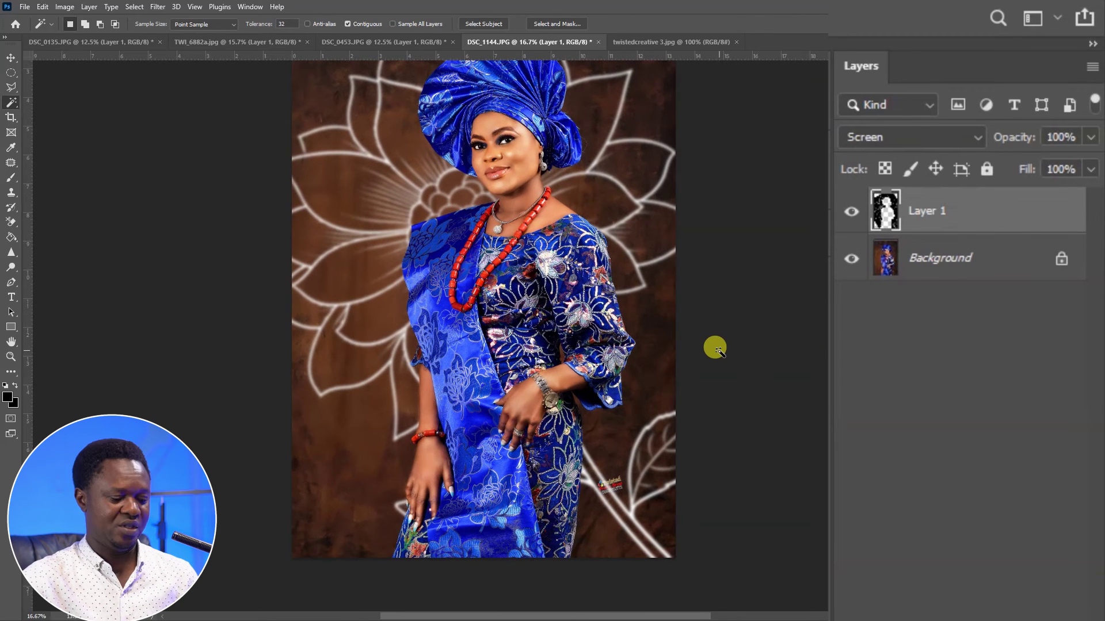
{"action": "key", "text": "ctrl+minus"}
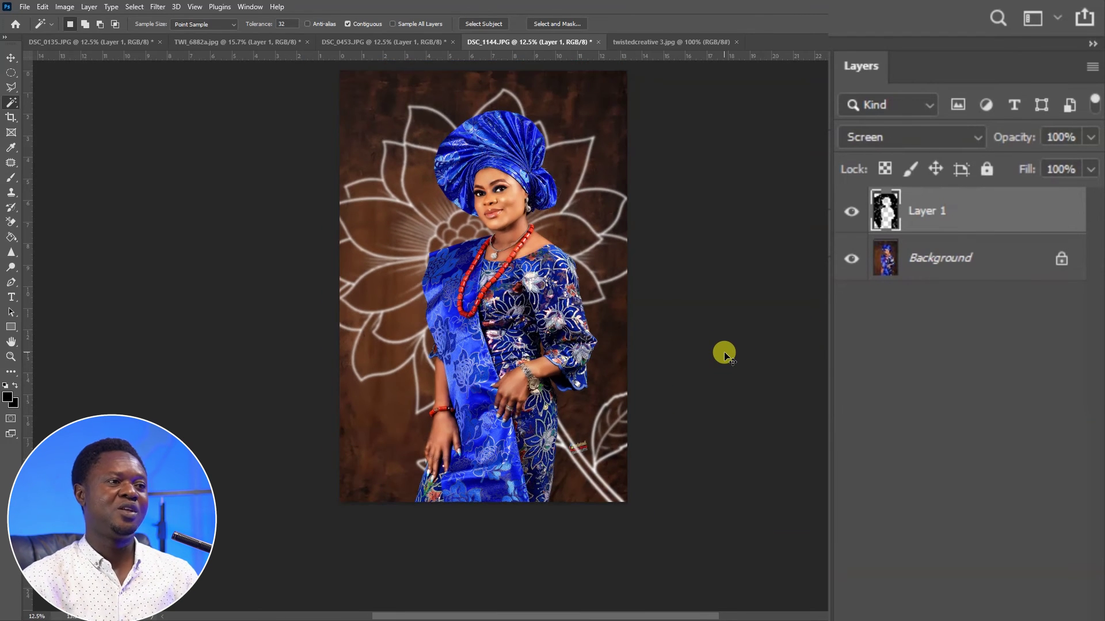
{"action": "key", "text": "ctrl+minus"}
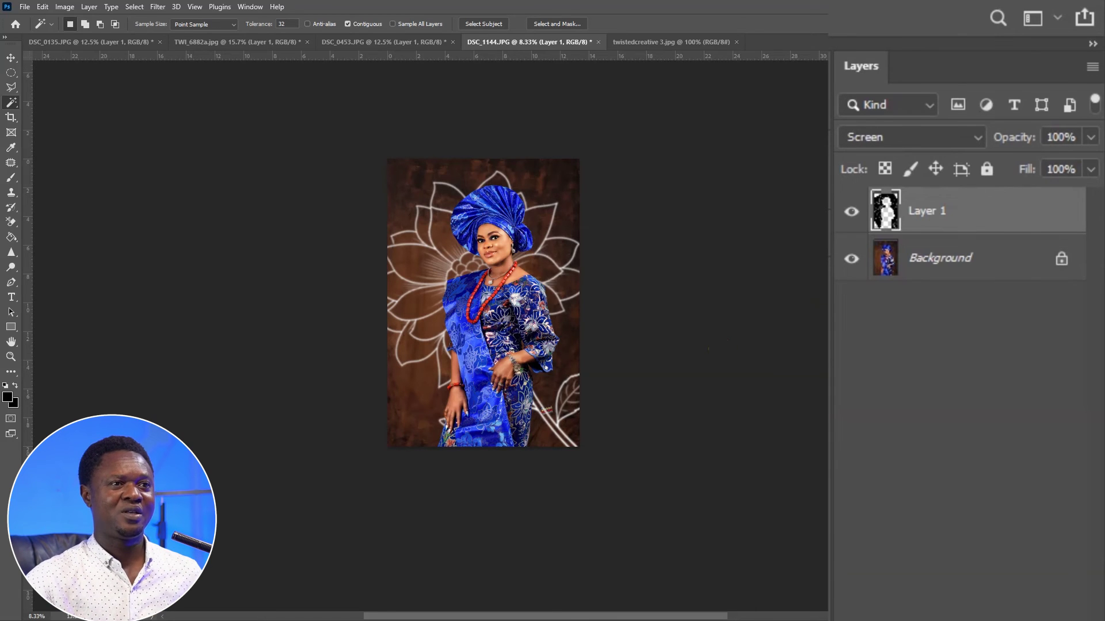
{"action": "left_click", "coordinate": [851, 213]}
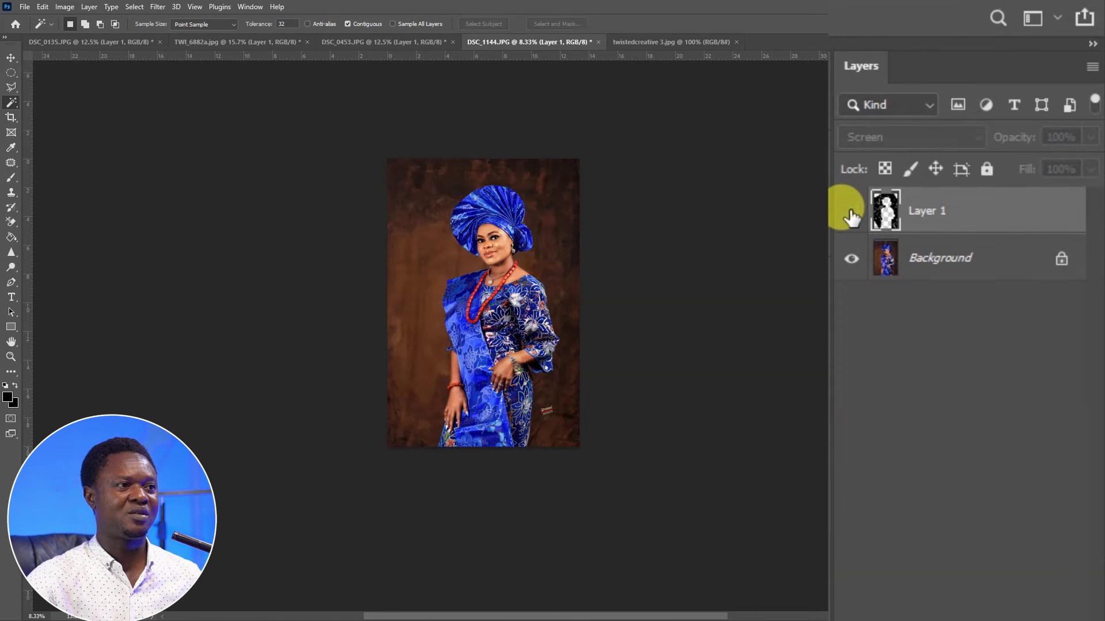
{"action": "left_click", "coordinate": [852, 214]}
{"action": "left_click", "coordinate": [850, 214]}
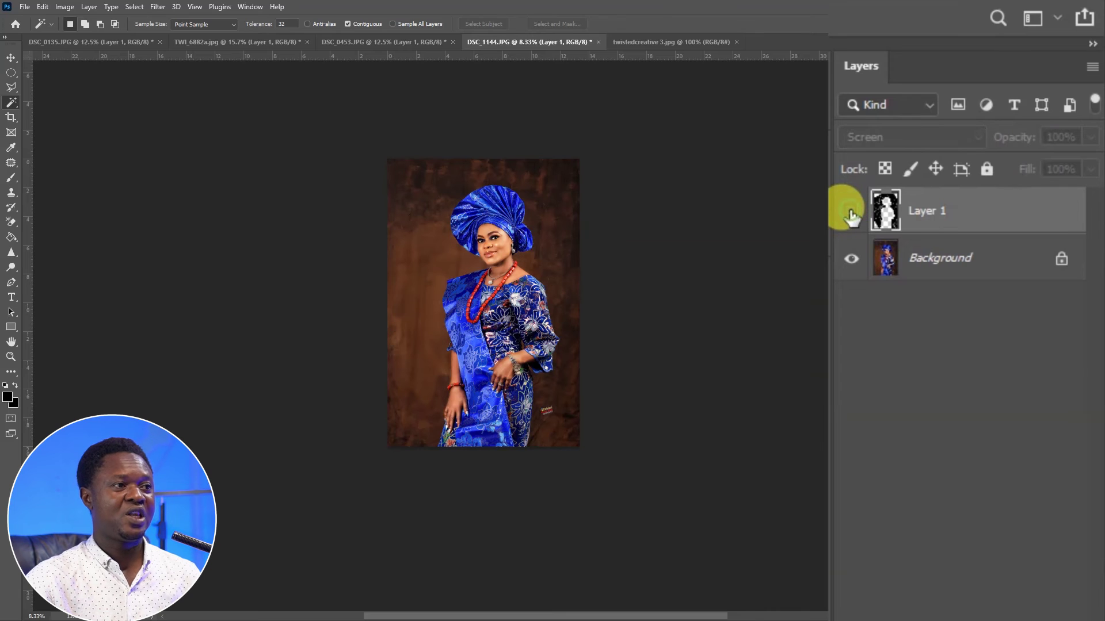
{"action": "left_click", "coordinate": [851, 214]}
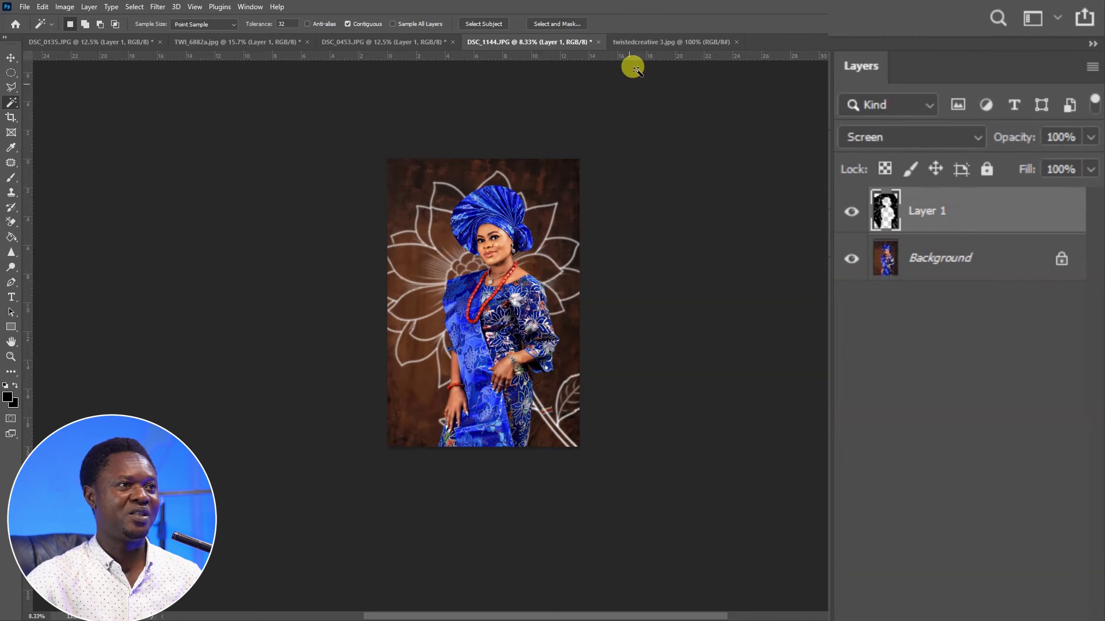
Compare DSC_0453.JPG with and without its brick line layer.
{"action": "left_click", "coordinate": [394, 43]}
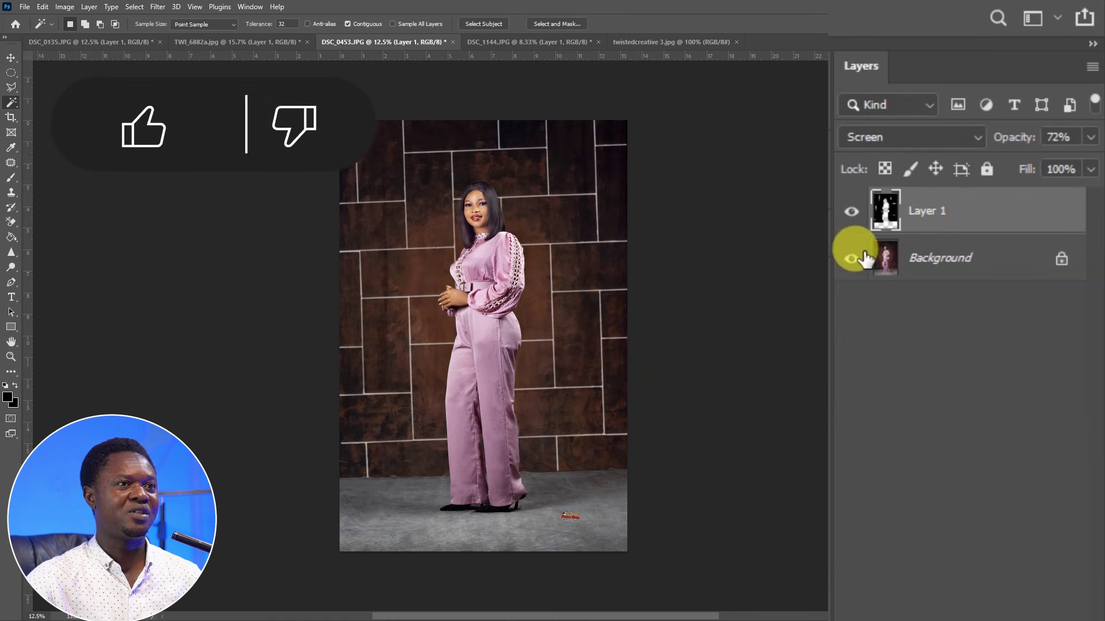
{"action": "left_click", "coordinate": [850, 211]}
{"action": "left_click", "coordinate": [852, 213]}
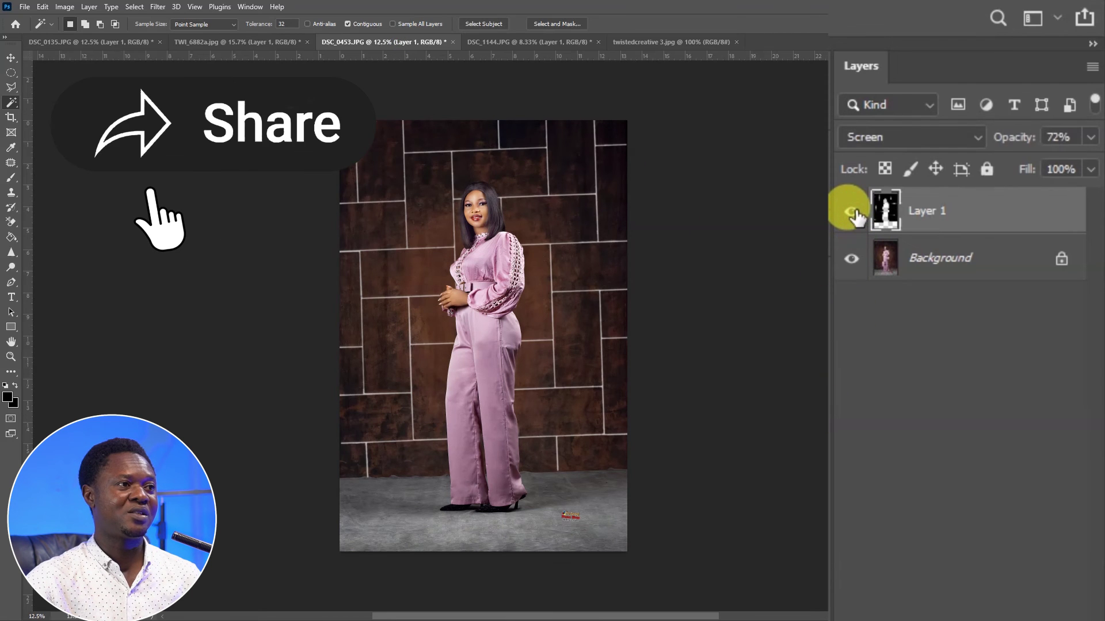
{"action": "left_click", "coordinate": [851, 212]}
{"action": "left_click", "coordinate": [851, 212]}
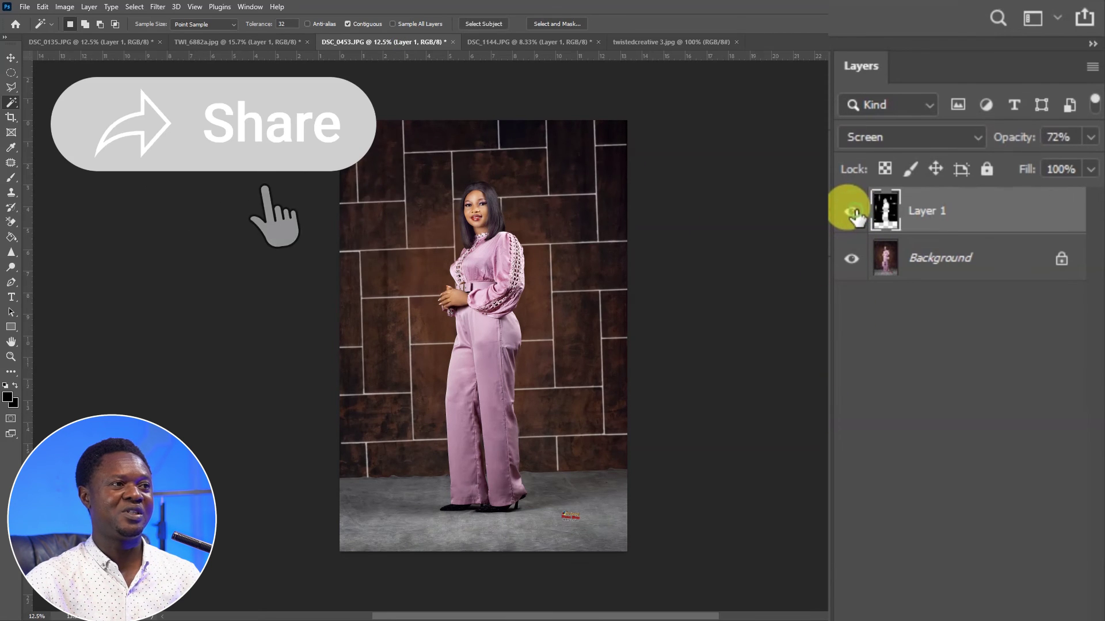
Compare TWI_6882a.jpg with and without its mandala overlay.
{"action": "left_click", "coordinate": [270, 42]}
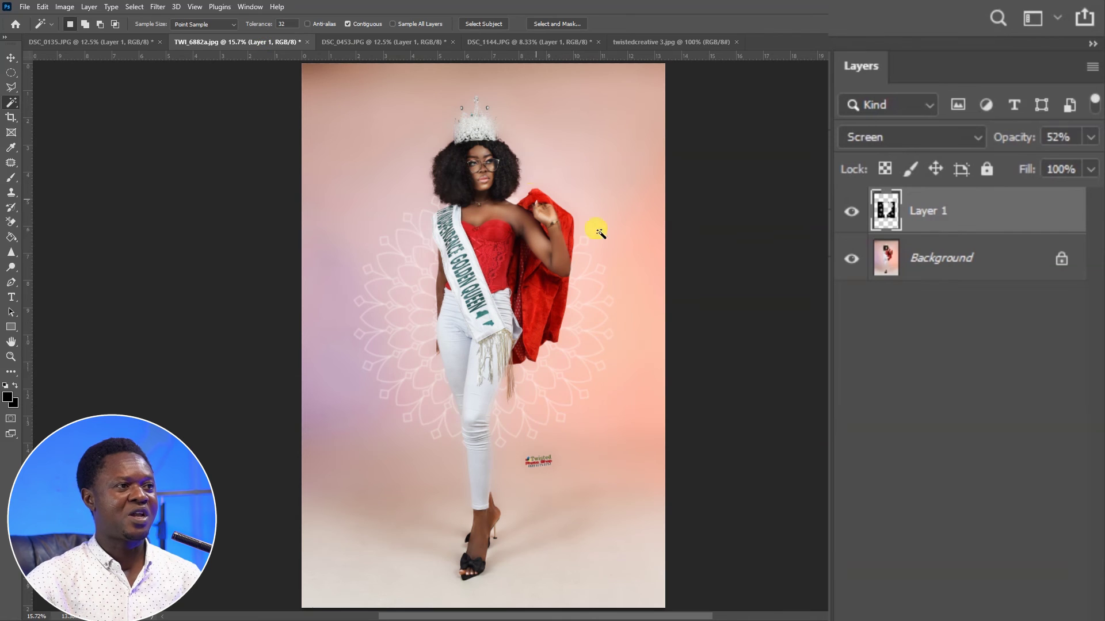
{"action": "left_click", "coordinate": [851, 212]}
{"action": "left_click", "coordinate": [851, 213]}
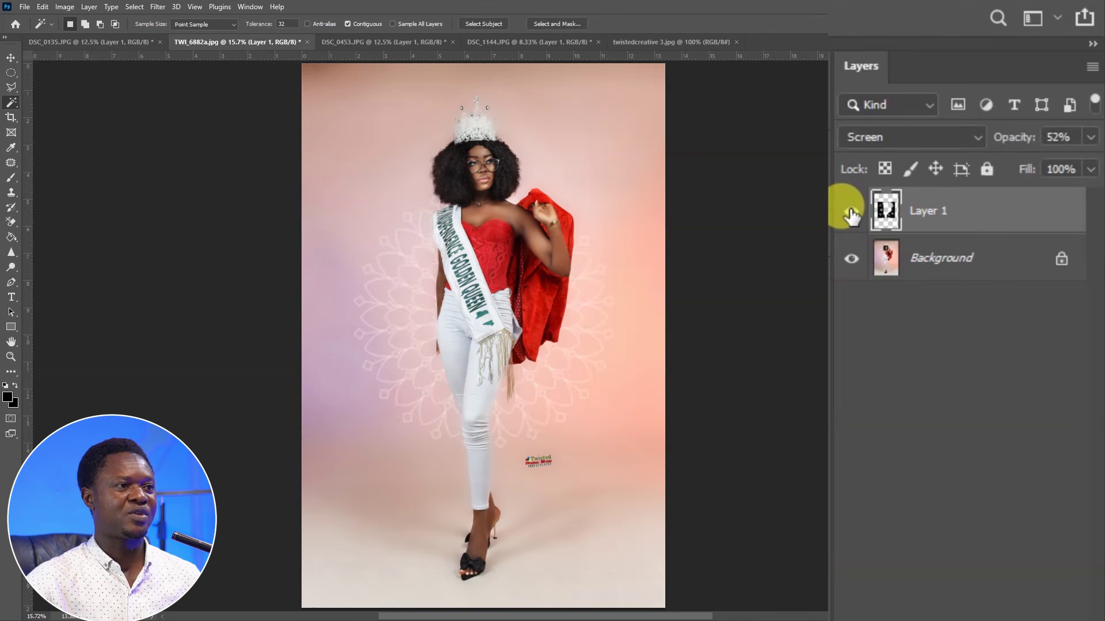
{"action": "left_click", "coordinate": [851, 213]}
{"action": "left_click", "coordinate": [851, 212]}
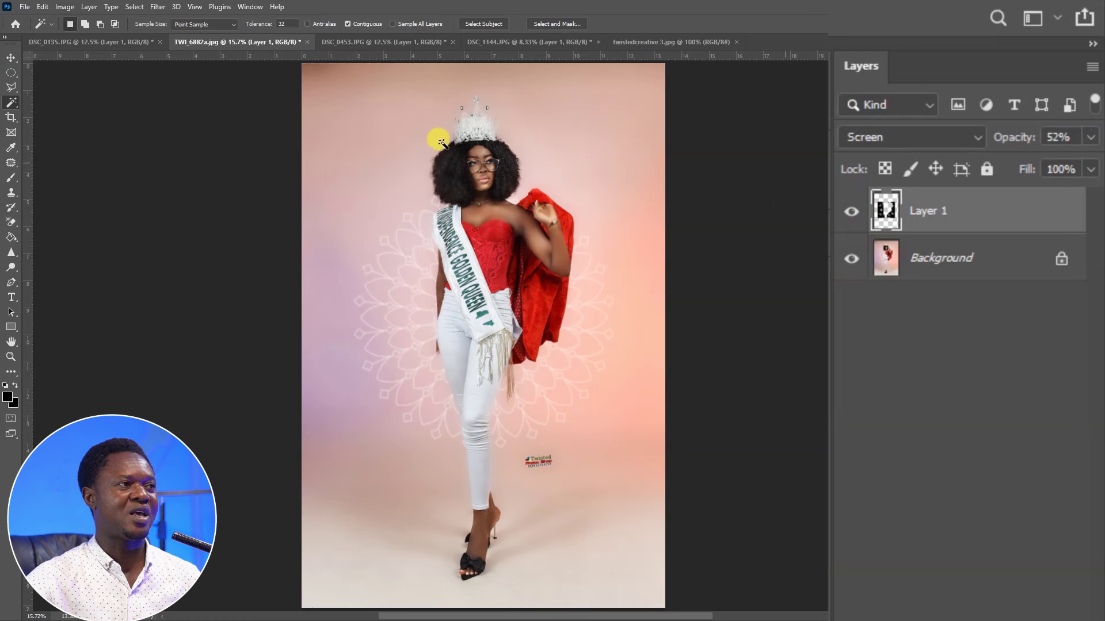
Compare DSC_0135.JPG with and without its mandala overlay, leaving it visible.
{"action": "left_click", "coordinate": [110, 46]}
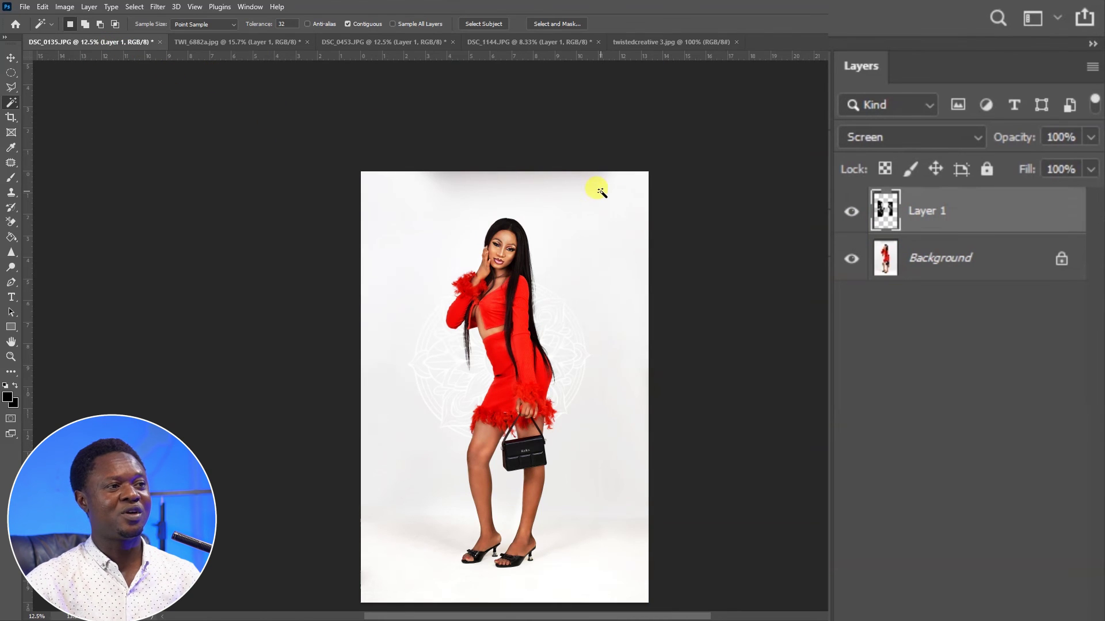
{"action": "left_click", "coordinate": [853, 214]}
{"action": "left_click", "coordinate": [853, 214]}
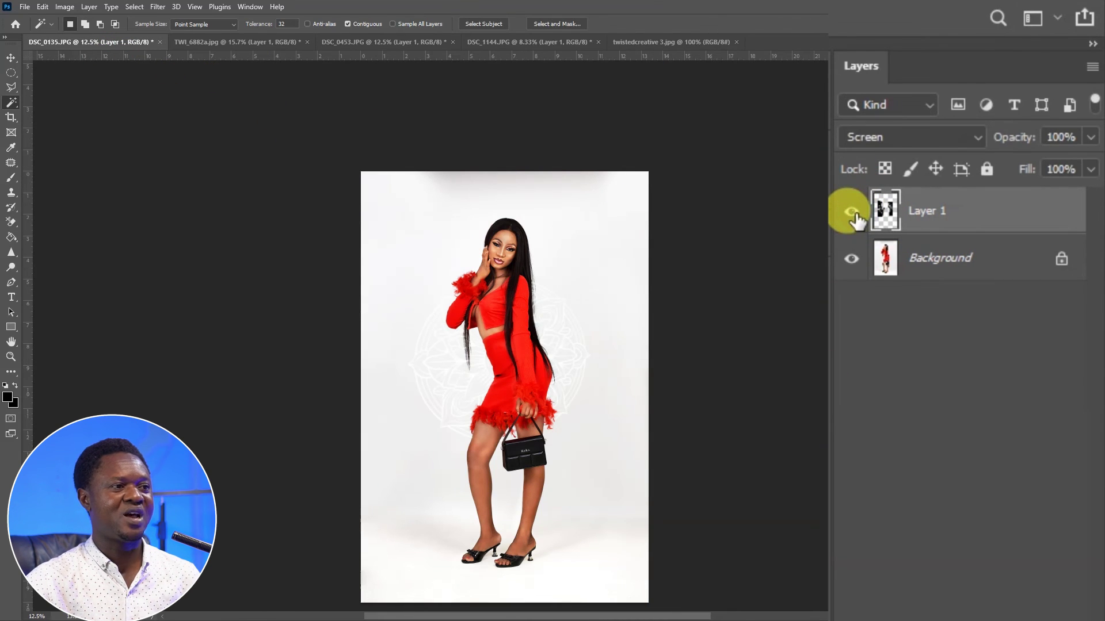
{"action": "left_click", "coordinate": [853, 214]}
{"action": "left_click", "coordinate": [854, 215]}
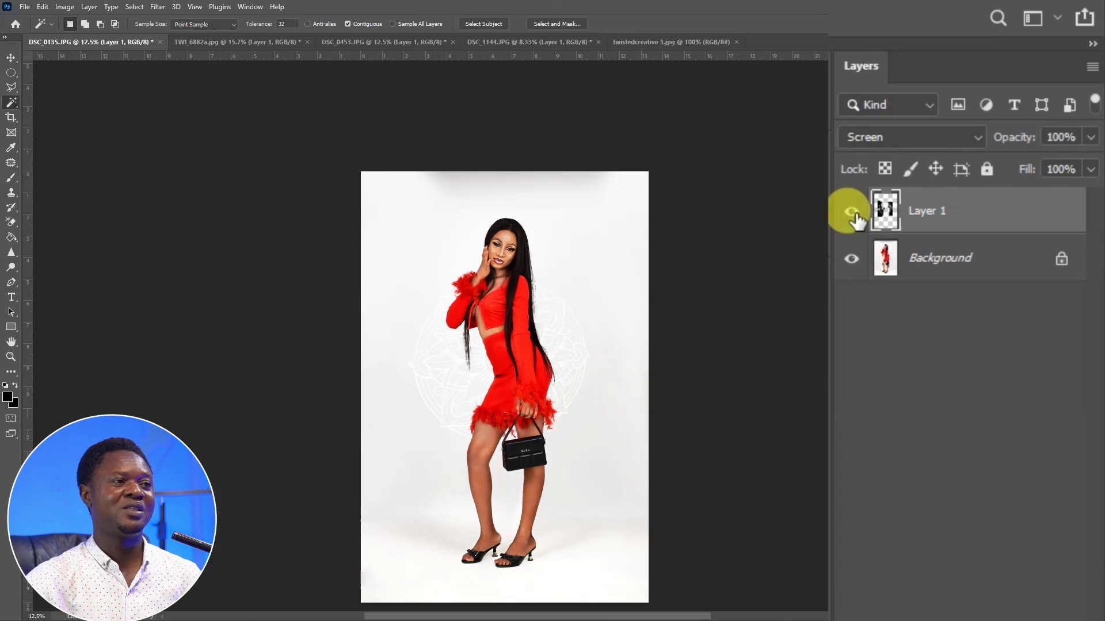